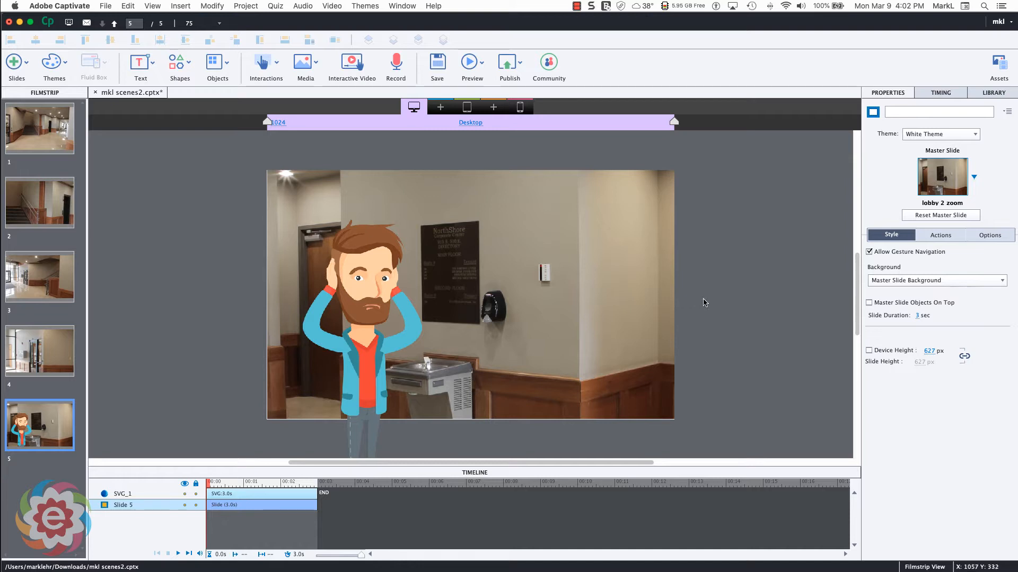
Enable editing with Adobe Illustrator for the bearded man's SVG on slide 5 and open it there
{"action": "left_click", "coordinate": [353, 306]}
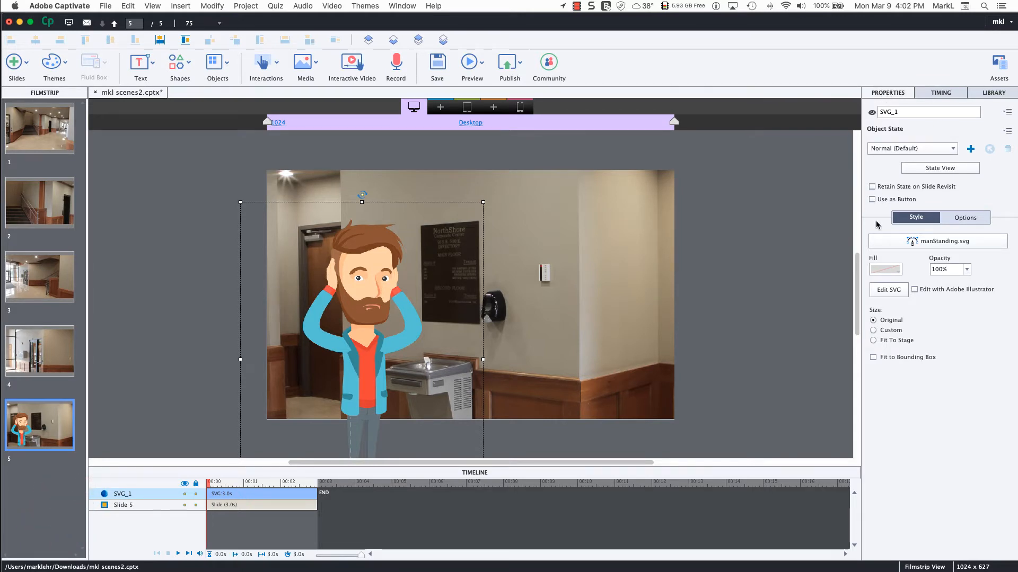
{"action": "left_click", "coordinate": [915, 291]}
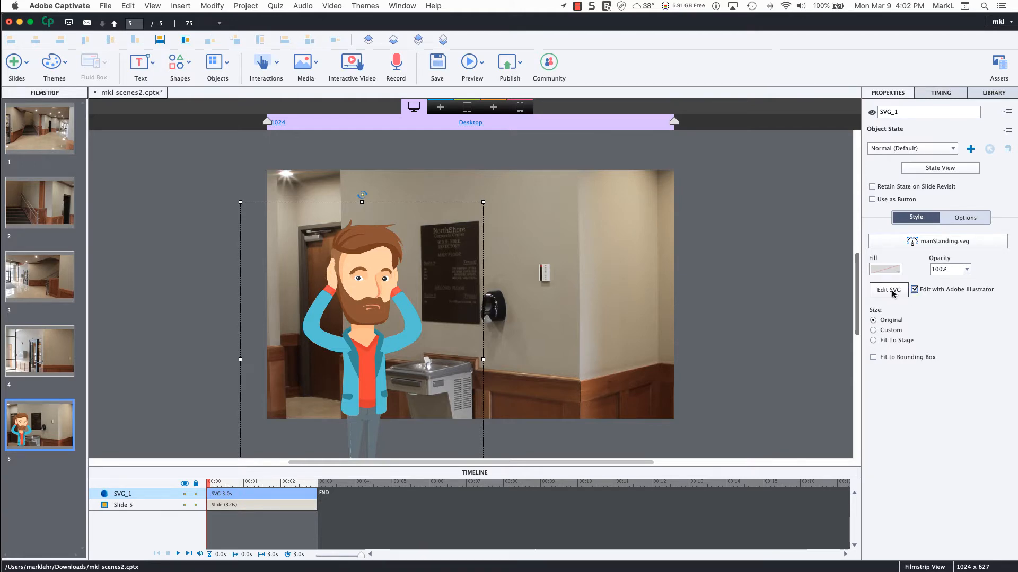
{"action": "left_click", "coordinate": [891, 291]}
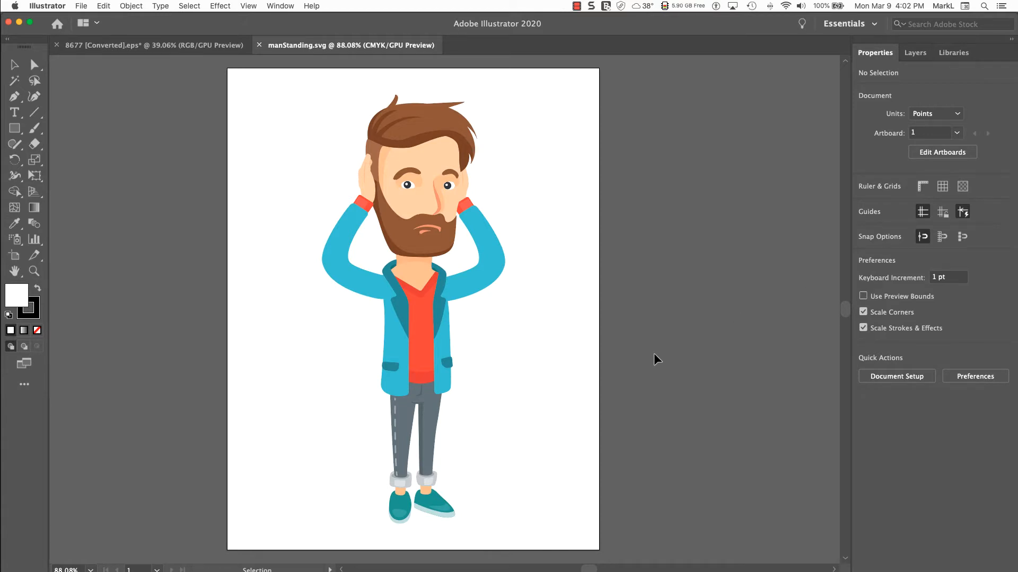
Isolate the man's group and move the arm on the viewer's right away from the body into the empty artboard area
{"action": "left_click", "coordinate": [14, 64]}
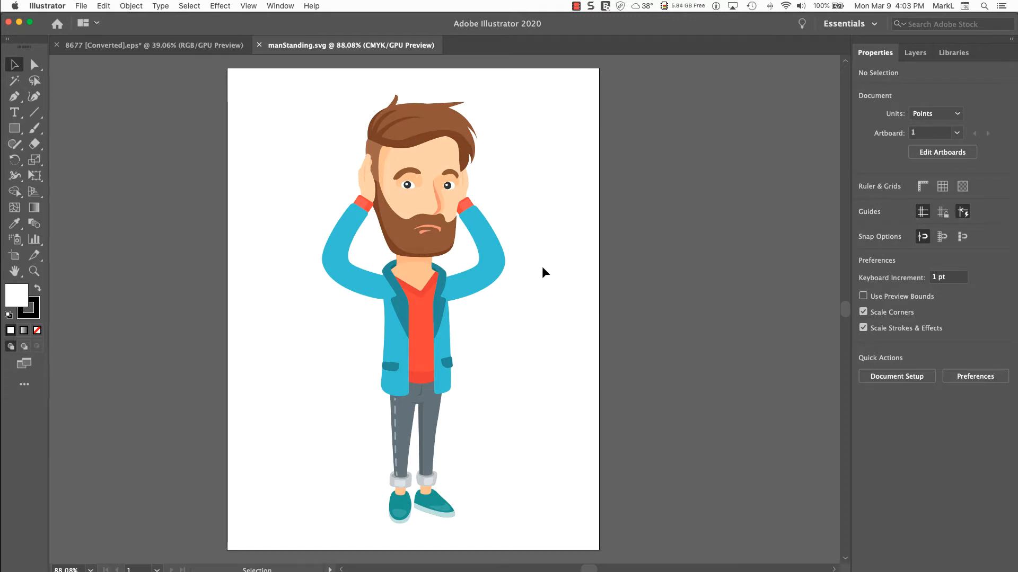
{"action": "left_click", "coordinate": [492, 270]}
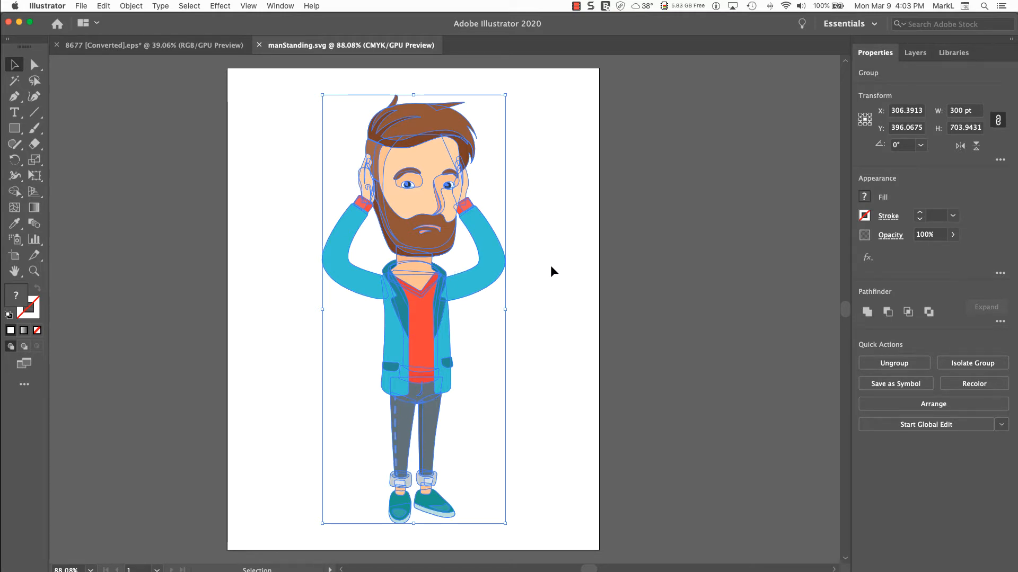
{"action": "double_click", "coordinate": [481, 275]}
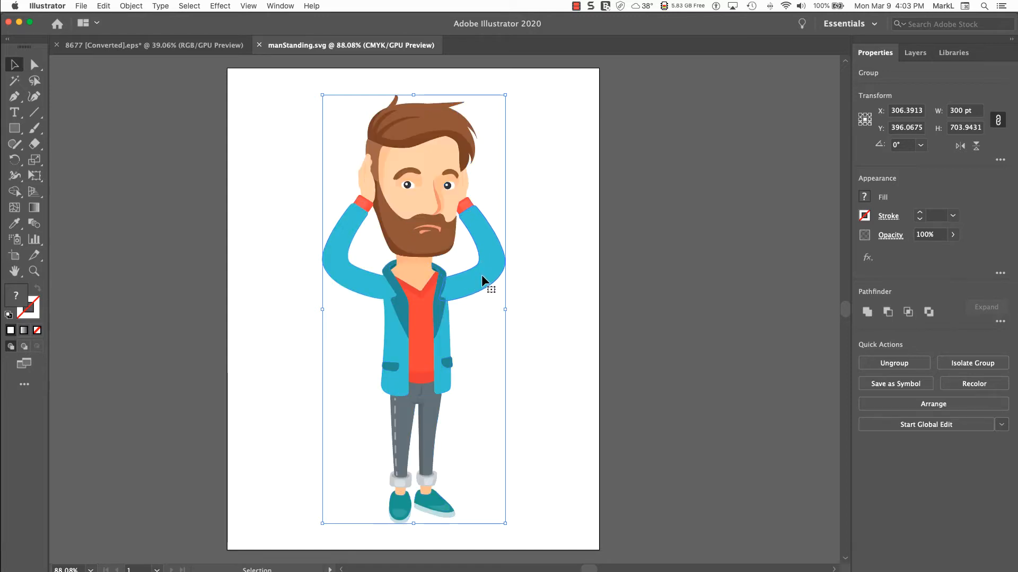
{"action": "left_click", "coordinate": [482, 274]}
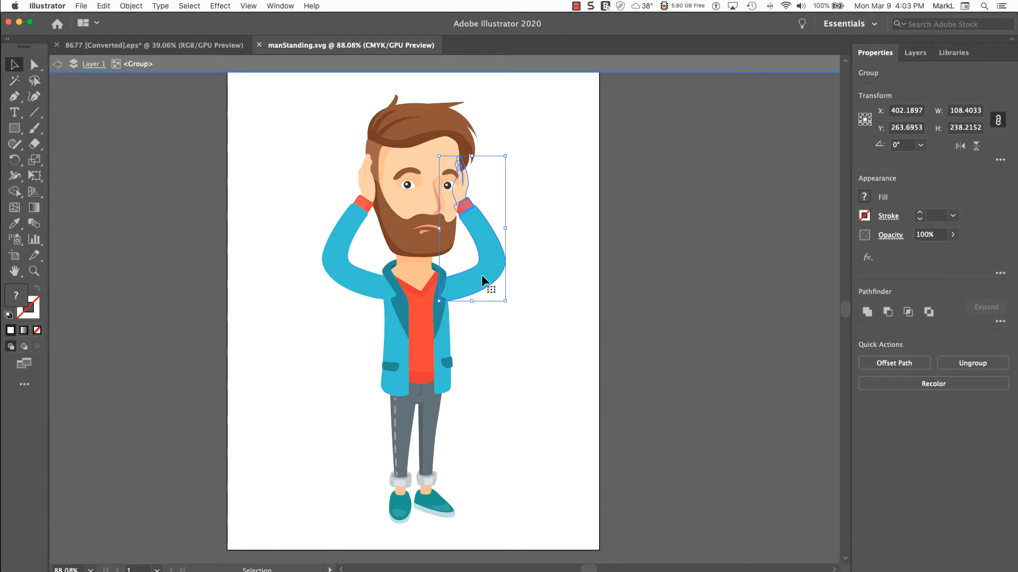
{"action": "left_click_drag", "start_coordinate": [482, 275], "coordinate": [547, 290]}
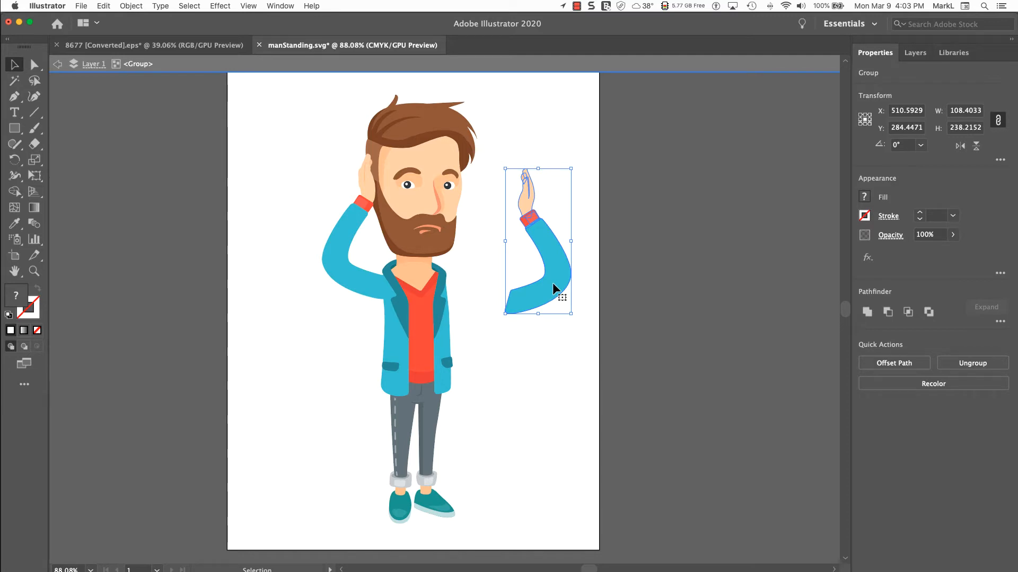
Isolate the detached arm's group and fill its blue sleeve with the dark brown swatch C=40 M=70 Y=100 K=50
{"action": "double_click", "coordinate": [552, 282]}
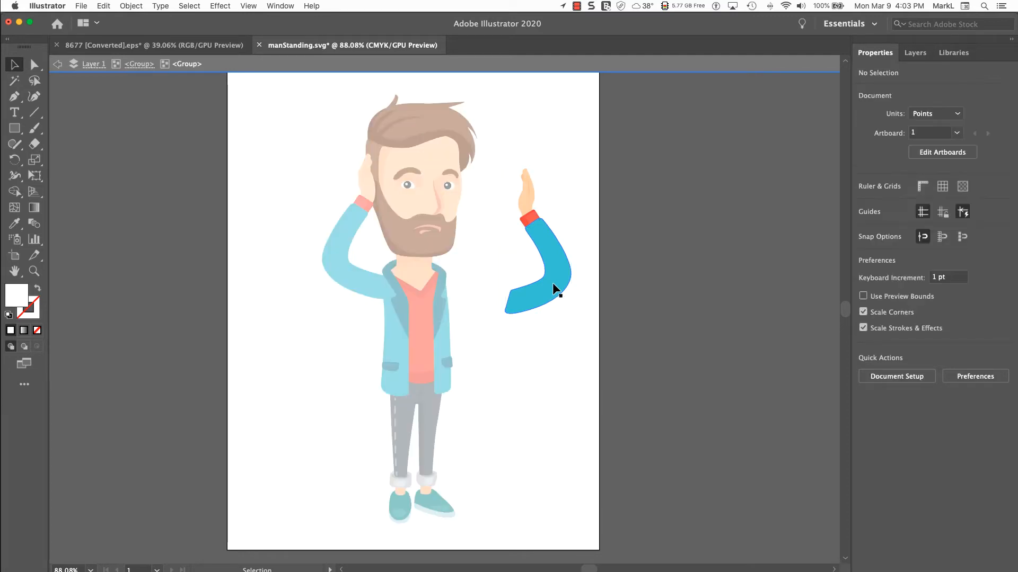
{"action": "left_click", "coordinate": [552, 289]}
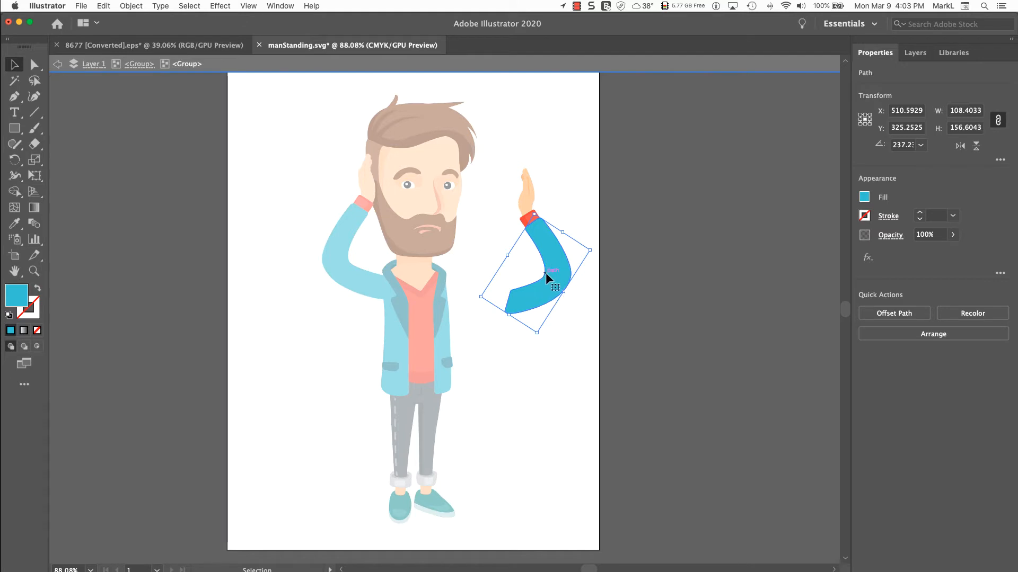
{"action": "left_click", "coordinate": [864, 197]}
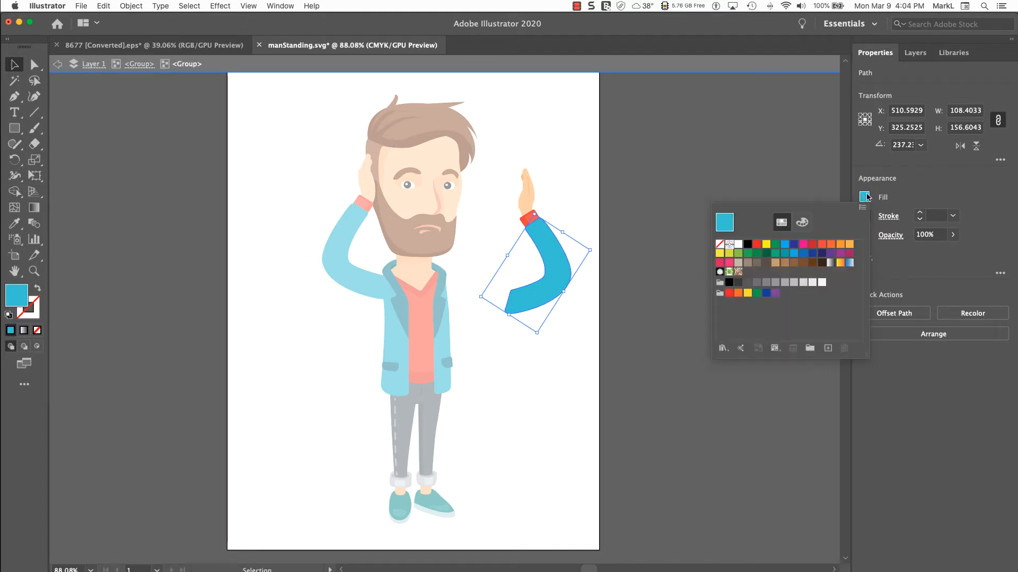
{"action": "left_click", "coordinate": [811, 263]}
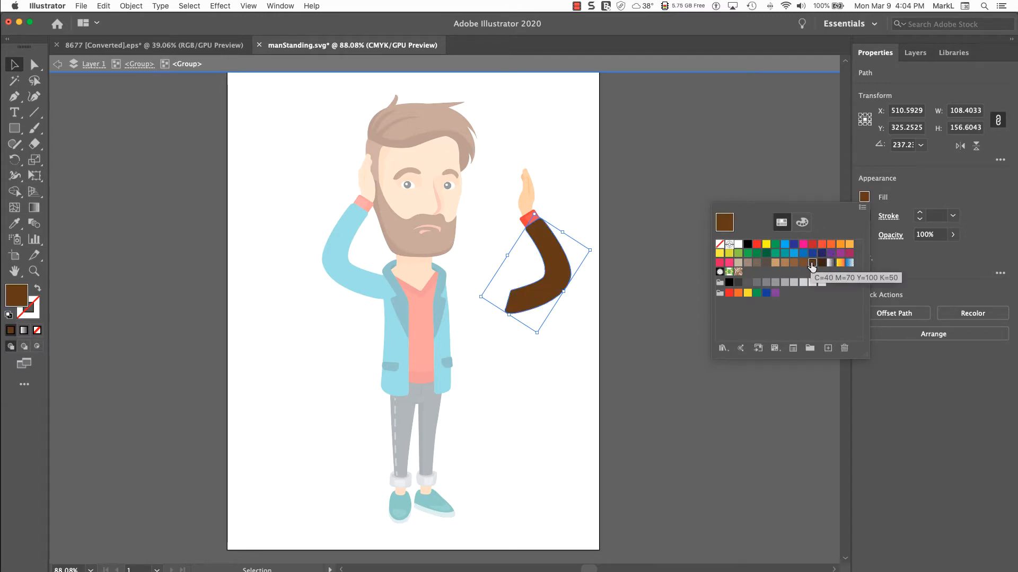
{"action": "left_click", "coordinate": [551, 274]}
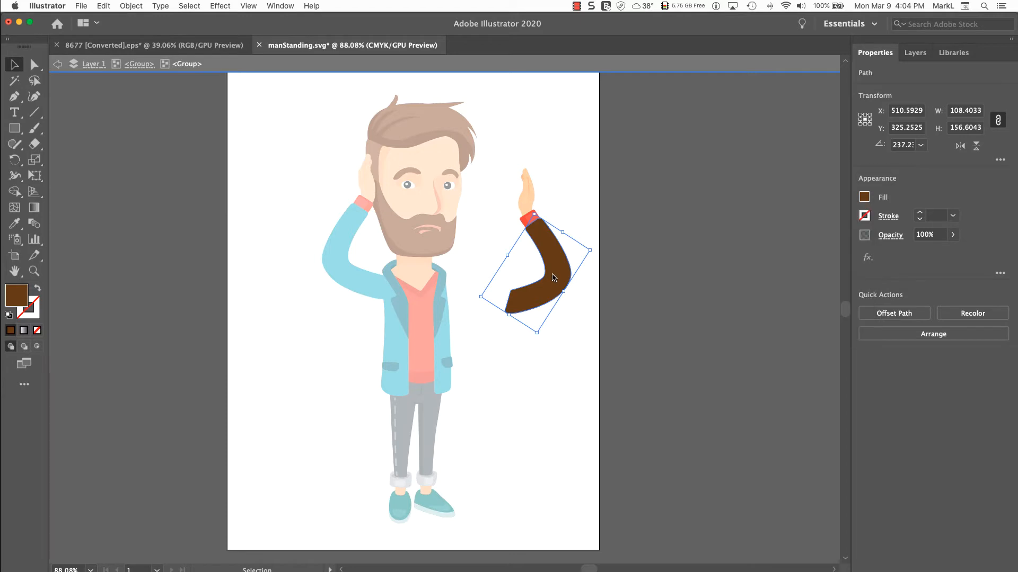
{"action": "left_click_drag", "start_coordinate": [551, 274], "coordinate": [484, 270]}
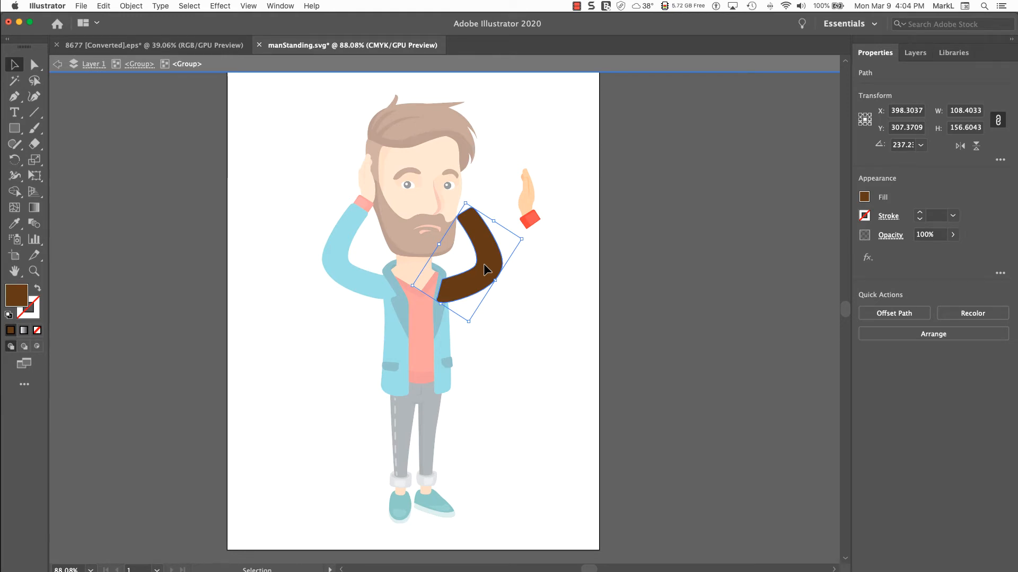
{"action": "key", "text": "a"}
{"action": "key", "text": "super+z"}
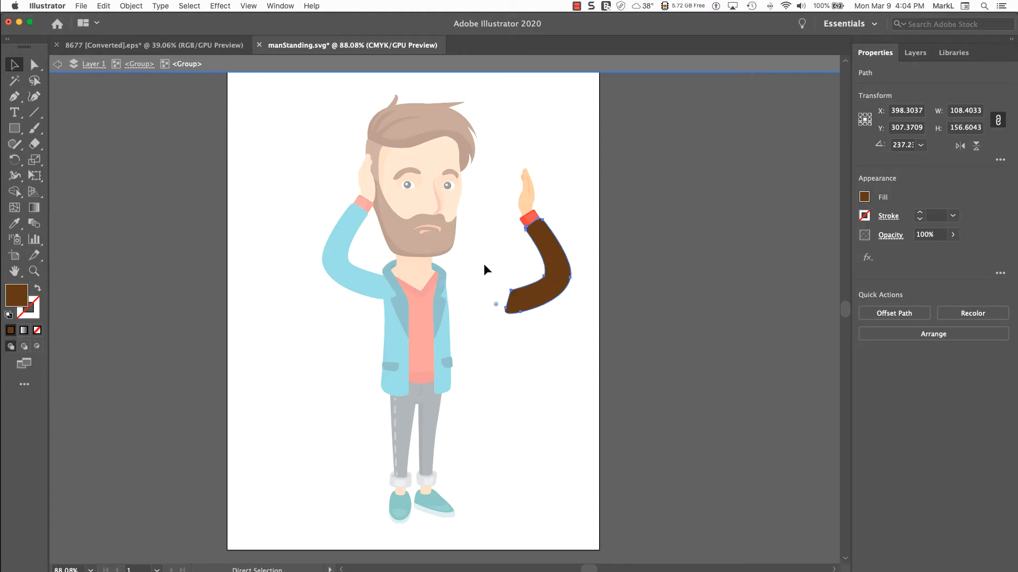
{"action": "key", "text": "v"}
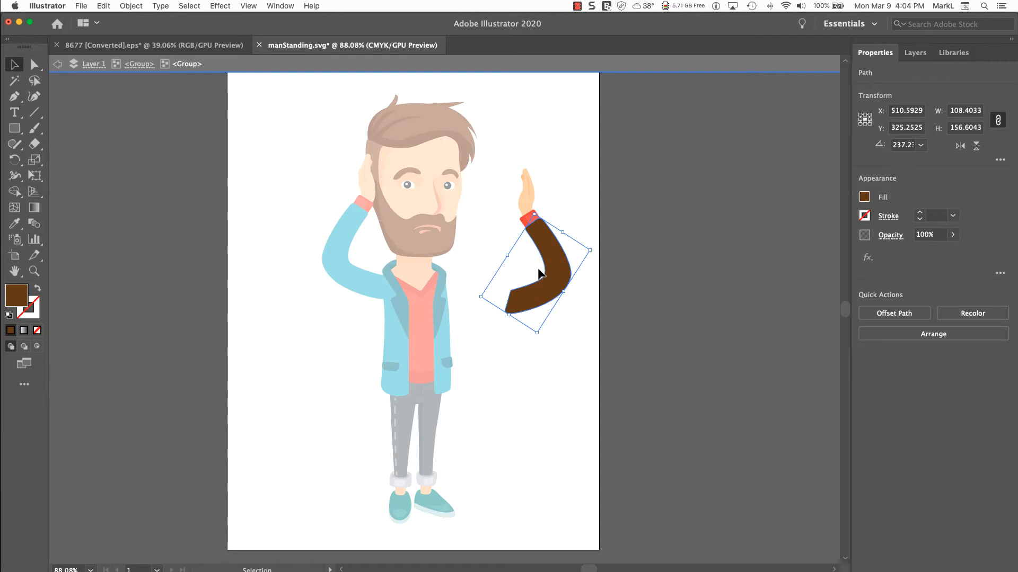
Go back up to the man's group, move the whole brown-sleeved arm back onto the shoulder, and exit isolation mode
{"action": "left_click", "coordinate": [58, 66]}
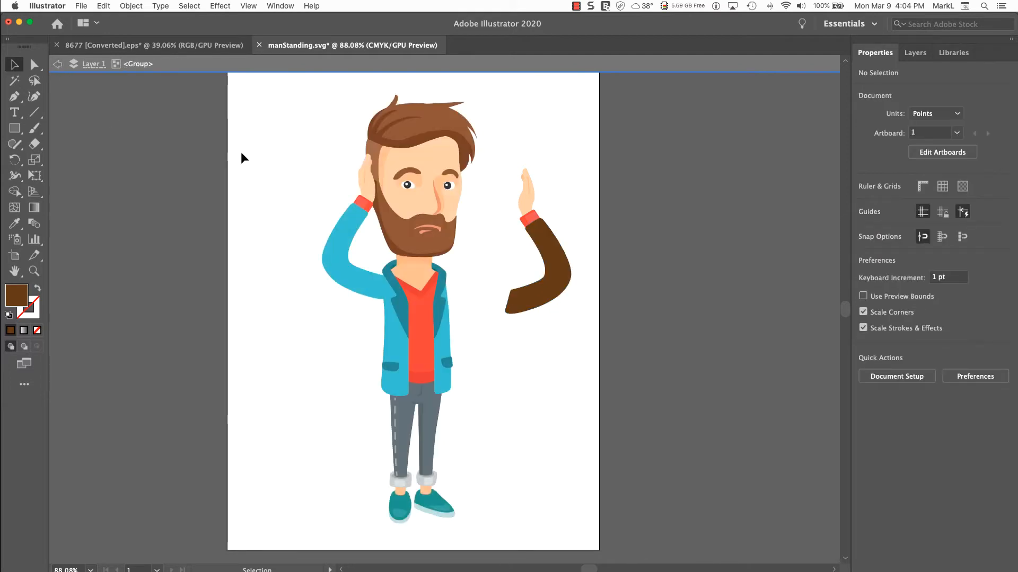
{"action": "left_click_drag", "start_coordinate": [551, 274], "coordinate": [485, 265]}
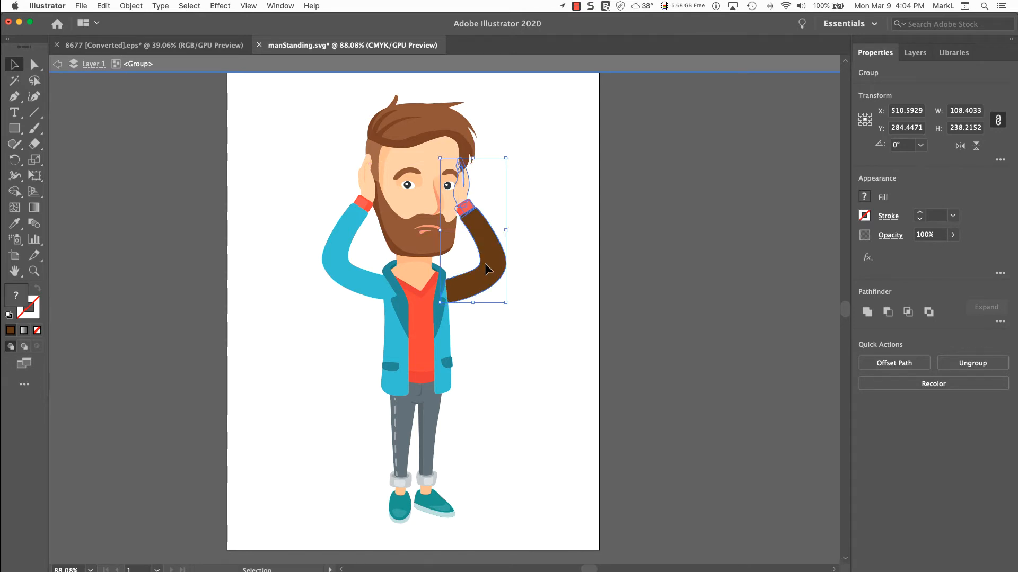
{"action": "left_click", "coordinate": [273, 255]}
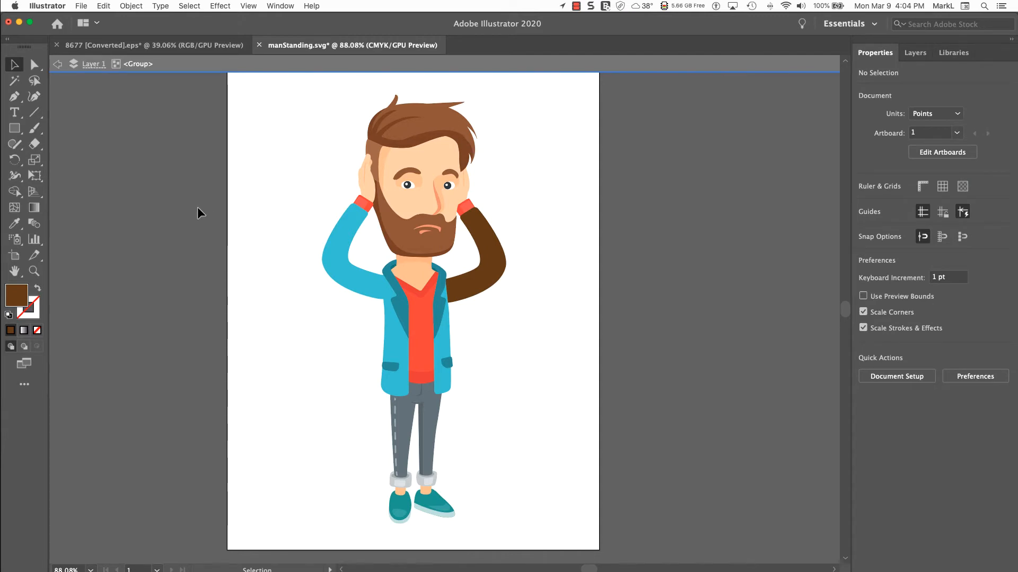
{"action": "left_click", "coordinate": [57, 66]}
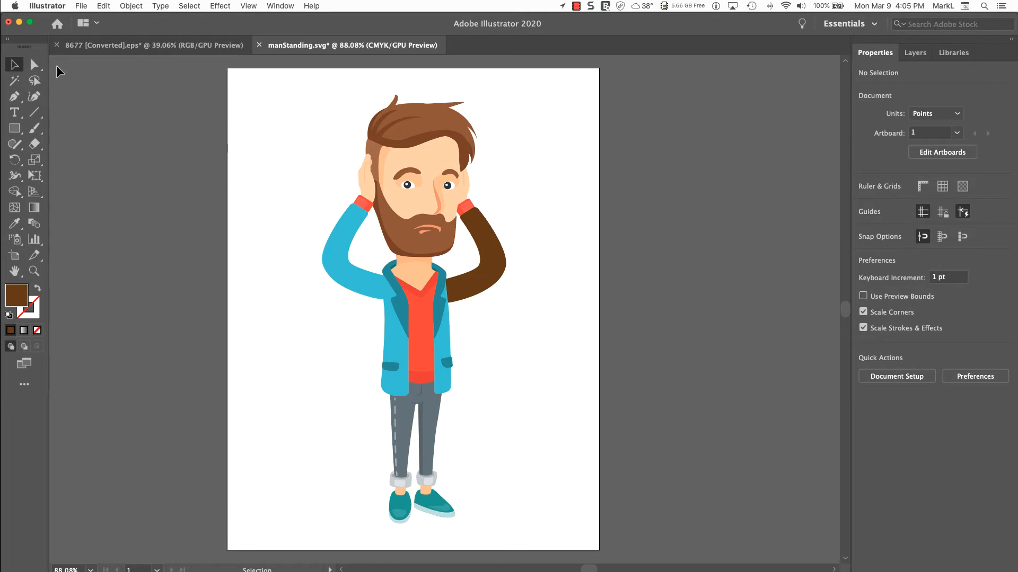
Isolate the man's group again and rotate the brown-sleeved arm clockwise so the hand points outward, away from the head
{"action": "left_click", "coordinate": [427, 196]}
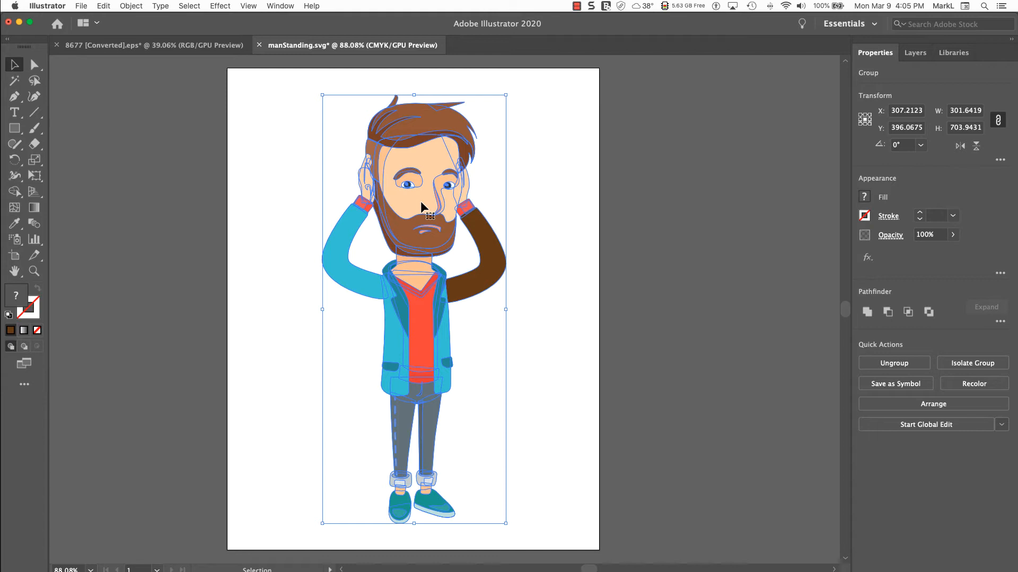
{"action": "left_click", "coordinate": [536, 276]}
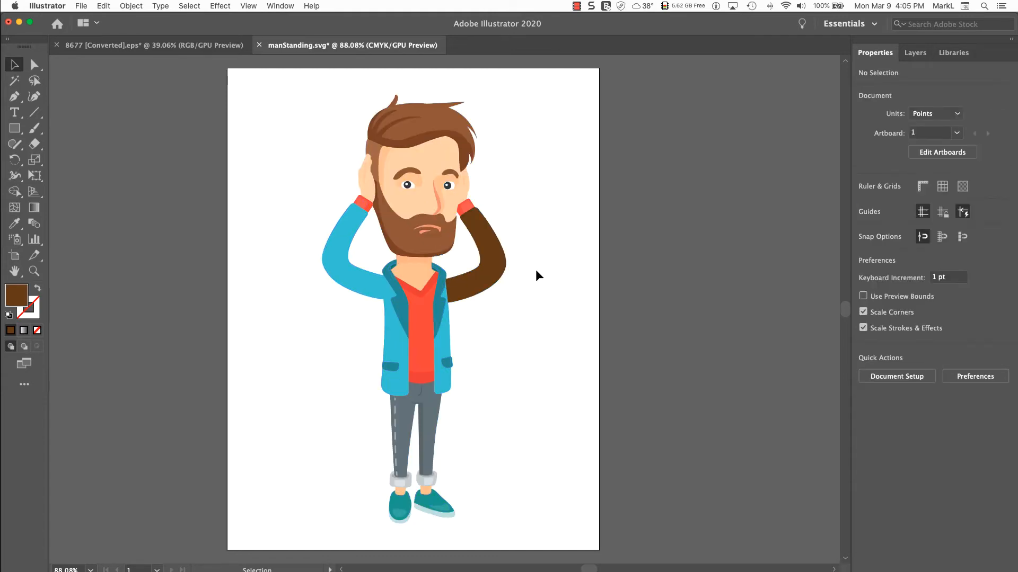
{"action": "left_click", "coordinate": [485, 275]}
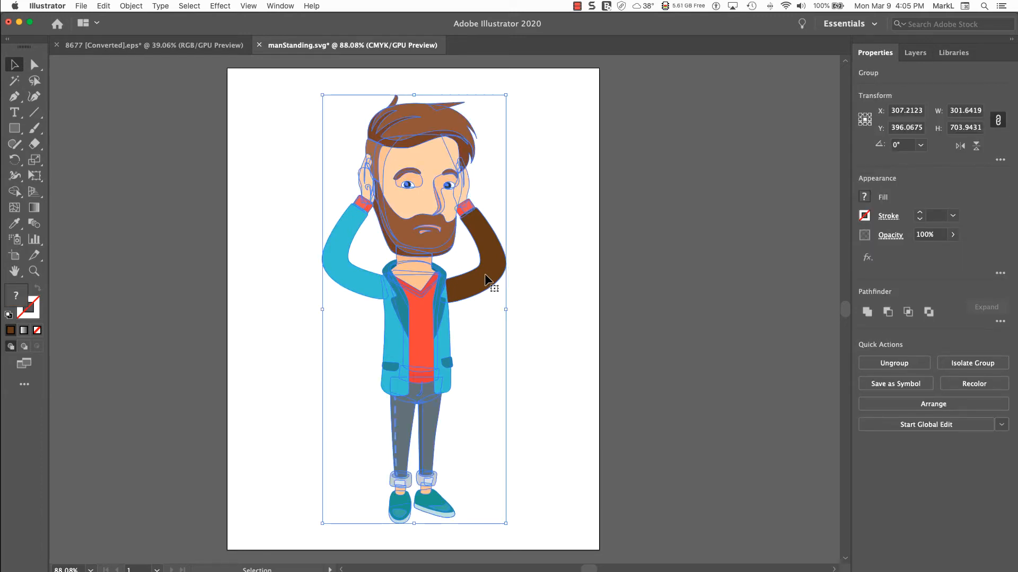
{"action": "double_click", "coordinate": [485, 275]}
{"action": "left_click", "coordinate": [485, 276]}
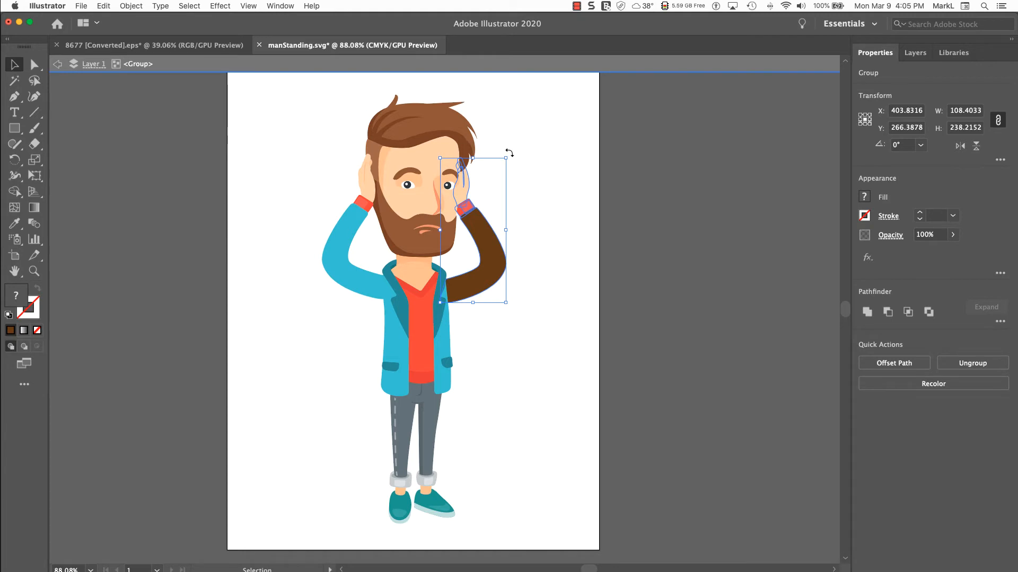
{"action": "left_click_drag", "start_coordinate": [510, 153], "coordinate": [575, 234]}
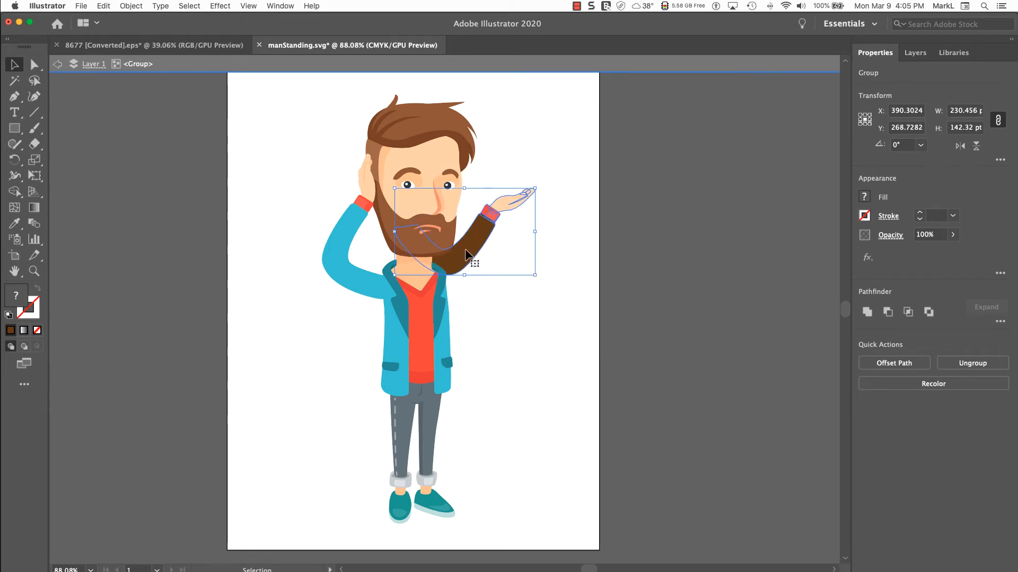
Move the rotated arm down and outward so its sleeve joins the jacket at the shoulder, and exit isolation mode
{"action": "left_click_drag", "start_coordinate": [466, 253], "coordinate": [491, 292]}
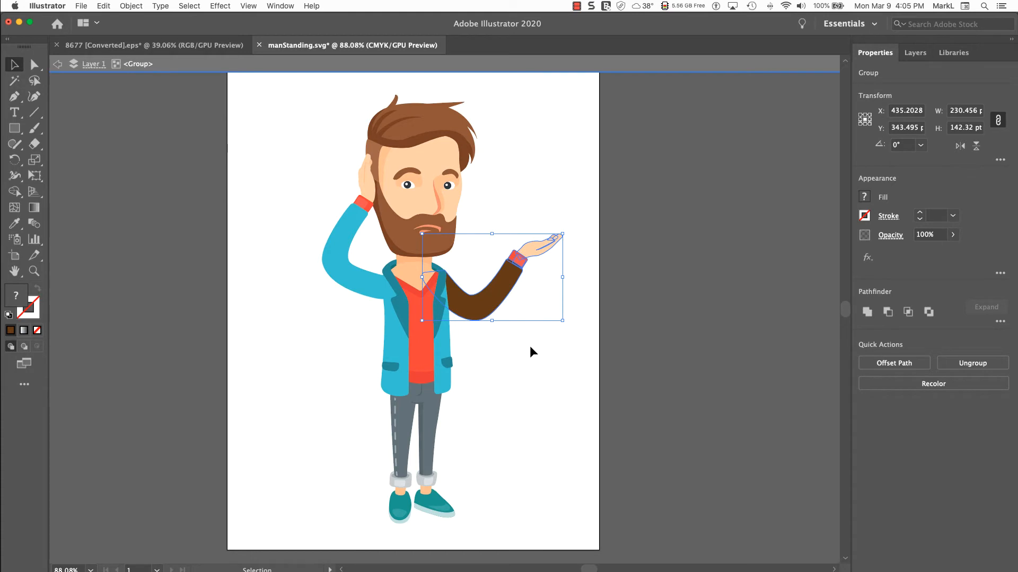
{"action": "left_click", "coordinate": [305, 348]}
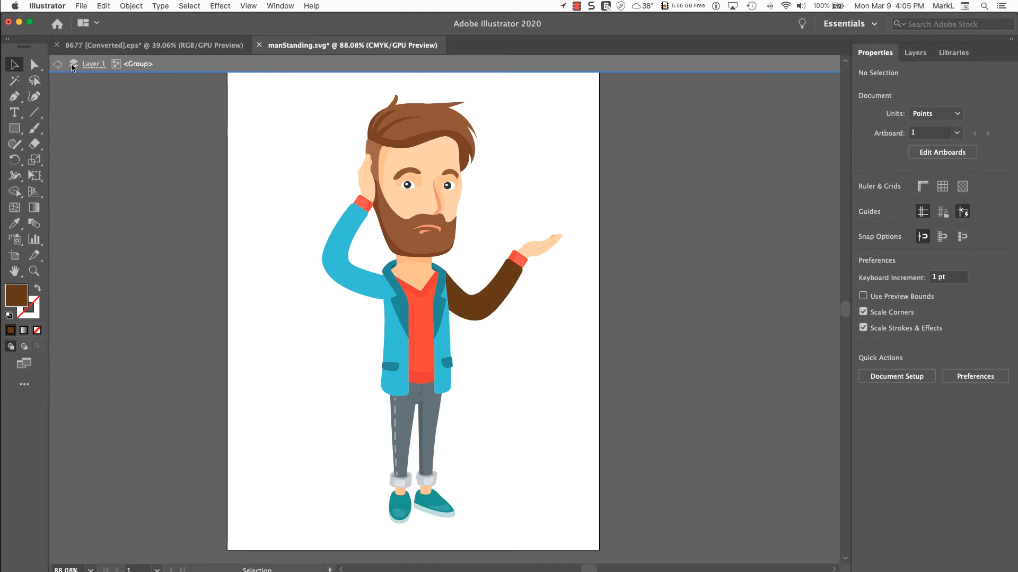
{"action": "left_click", "coordinate": [56, 66]}
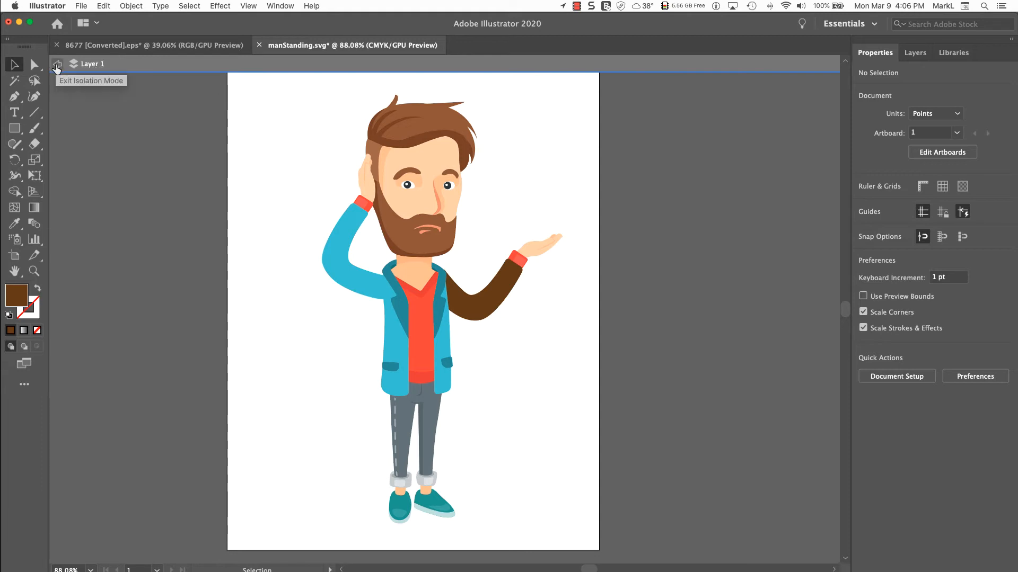
{"action": "left_click", "coordinate": [57, 65]}
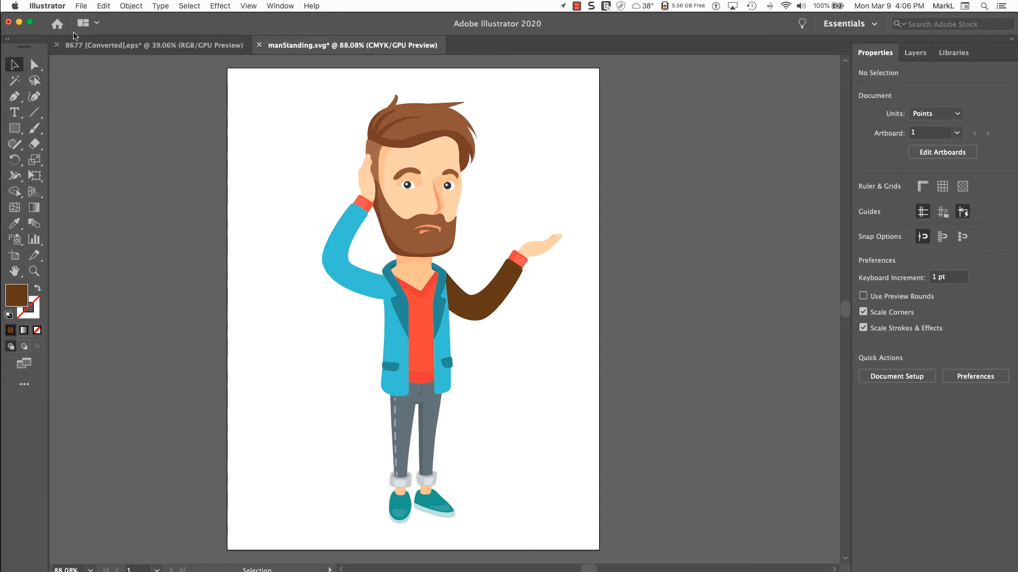
Save manStanding.svg, switch back to Adobe Captivate, and deselect the man on the slide
{"action": "left_click", "coordinate": [82, 6]}
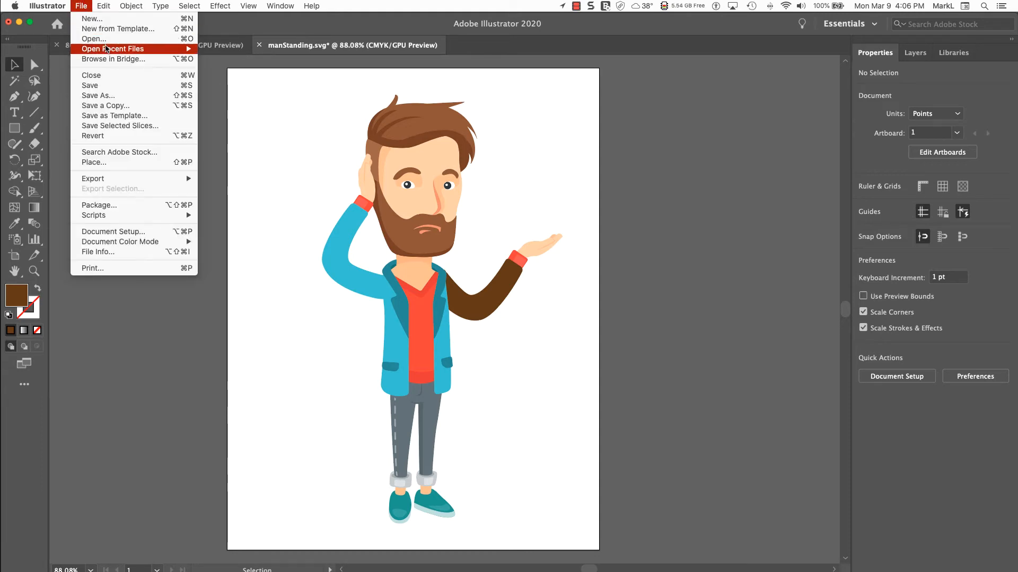
{"action": "left_click", "coordinate": [115, 86]}
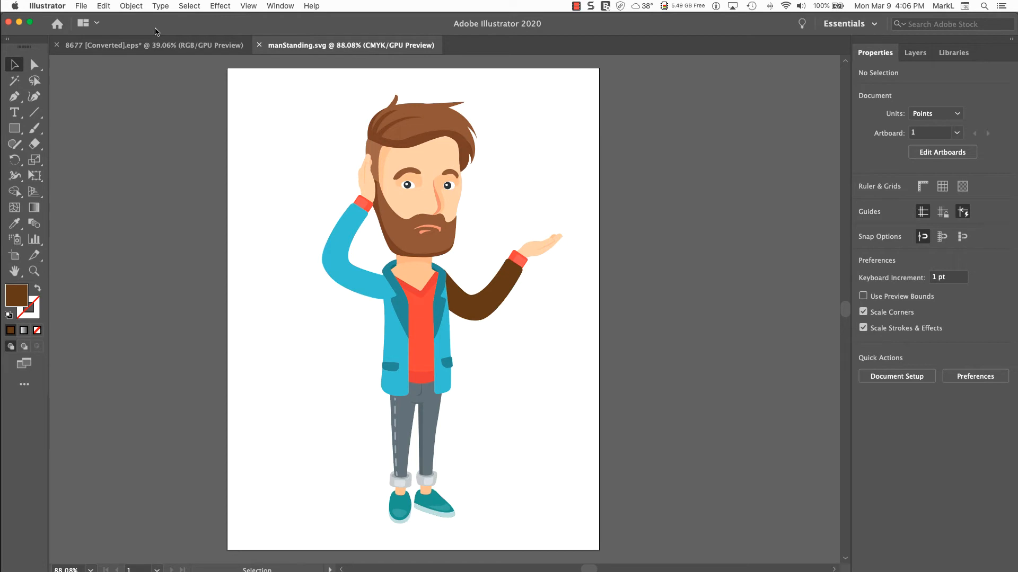
{"action": "key", "text": "super+Tab"}
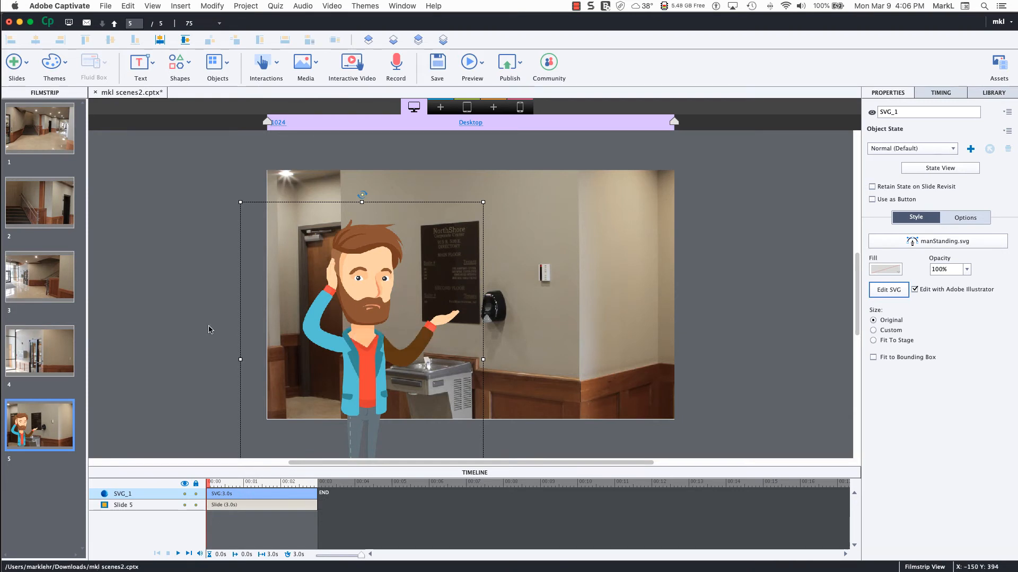
{"action": "left_click", "coordinate": [180, 324]}
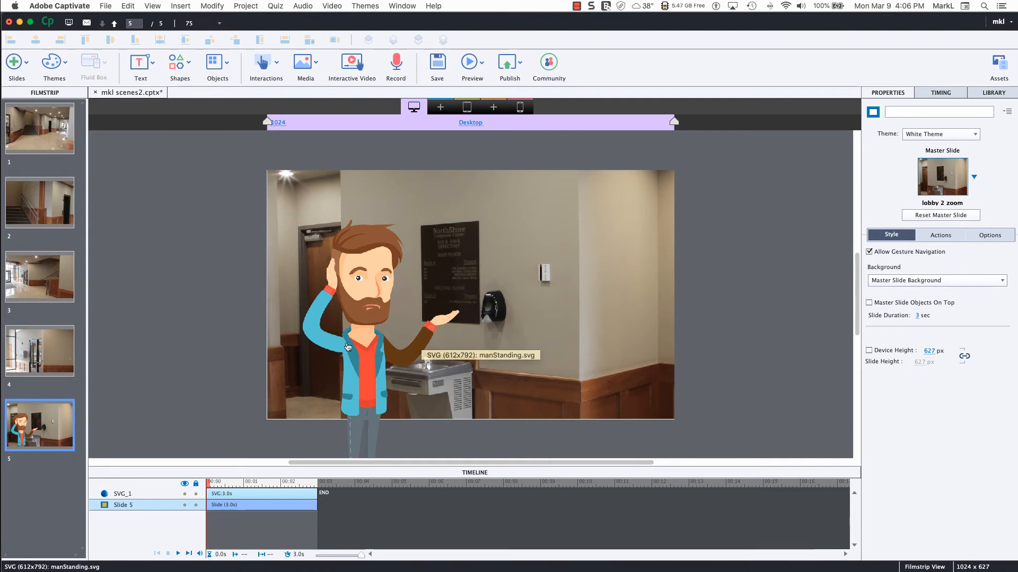
Reopen the man's SVG from slide 5 in Adobe Illustrator for further editing
{"action": "left_click", "coordinate": [348, 346]}
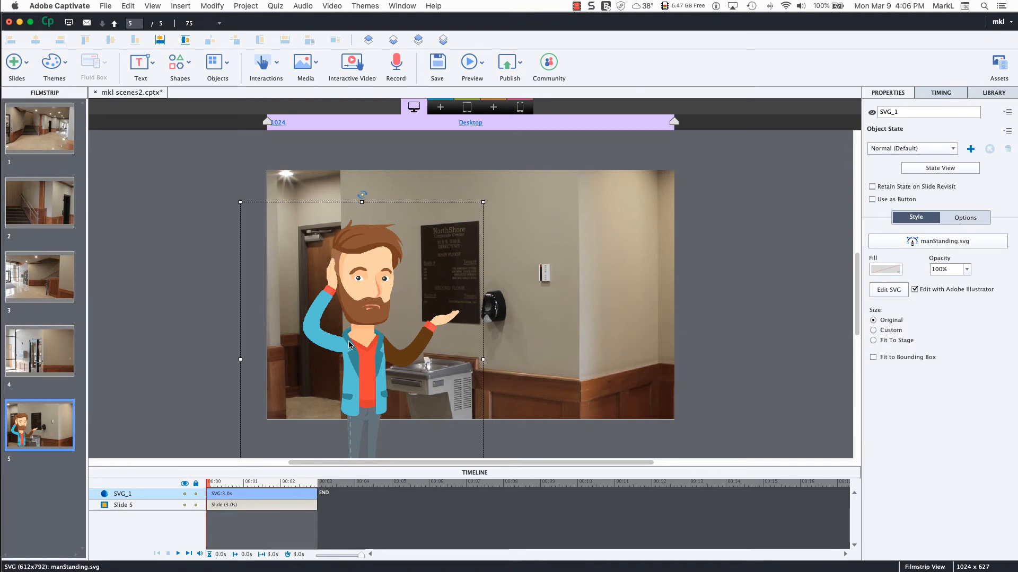
{"action": "left_click", "coordinate": [894, 292]}
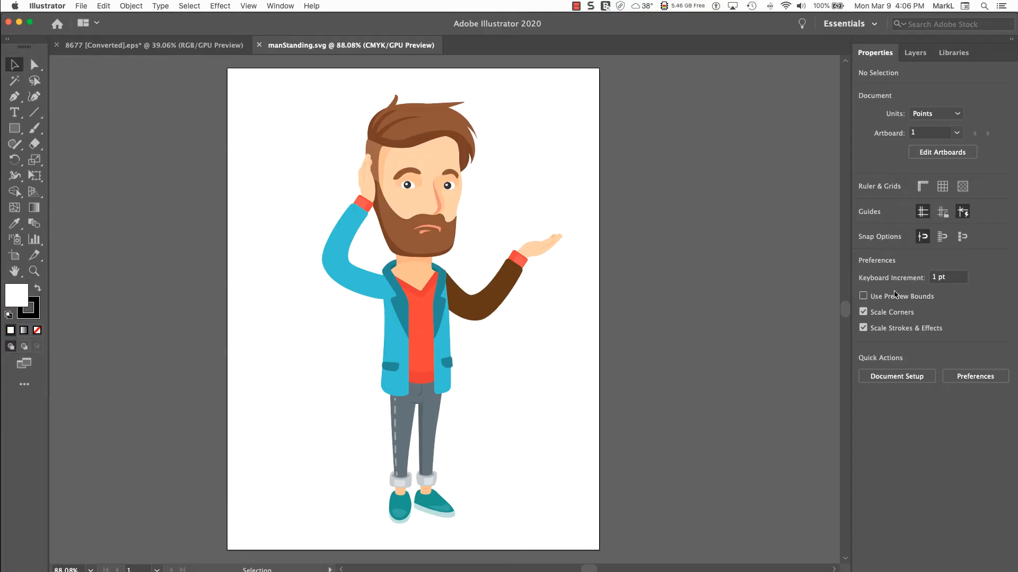
Isolate the man's group and rotate the raised blue-sleeved arm counter-clockwise so the hand points outward, away from the head
{"action": "left_click", "coordinate": [364, 283]}
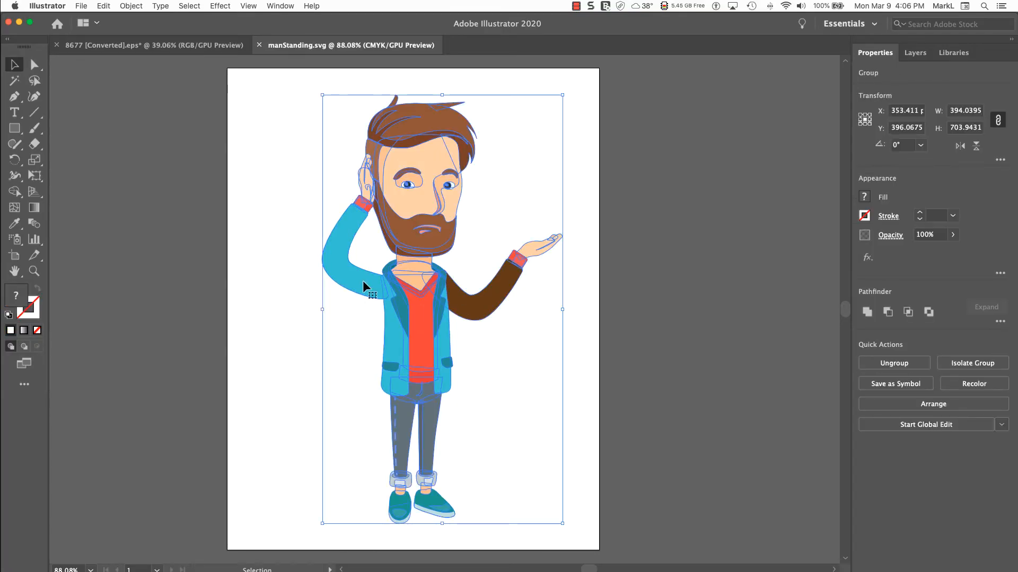
{"action": "double_click", "coordinate": [363, 282]}
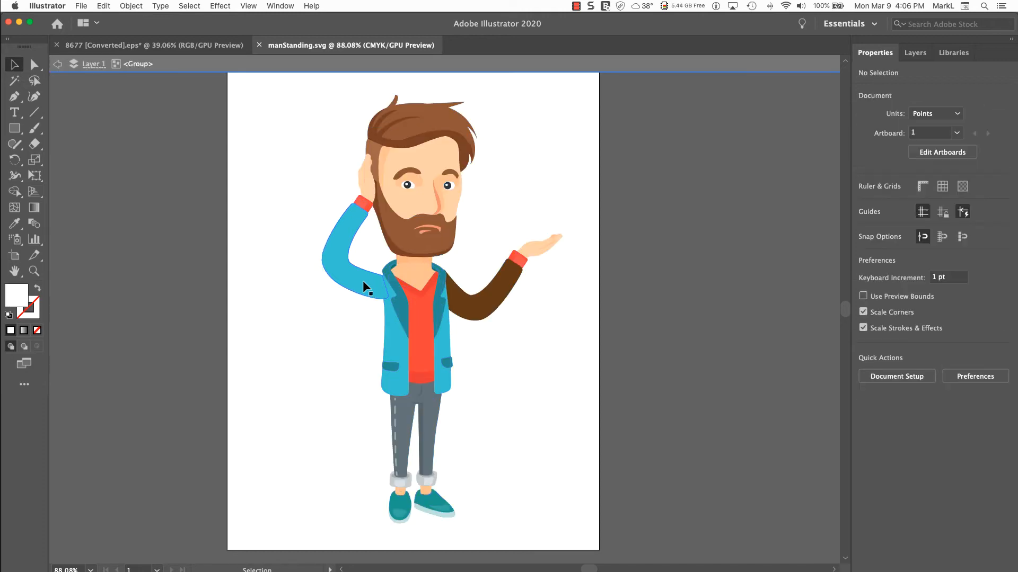
{"action": "left_click", "coordinate": [363, 282]}
{"action": "left_click_drag", "start_coordinate": [363, 281], "coordinate": [266, 286]}
{"action": "key", "text": "super+z"}
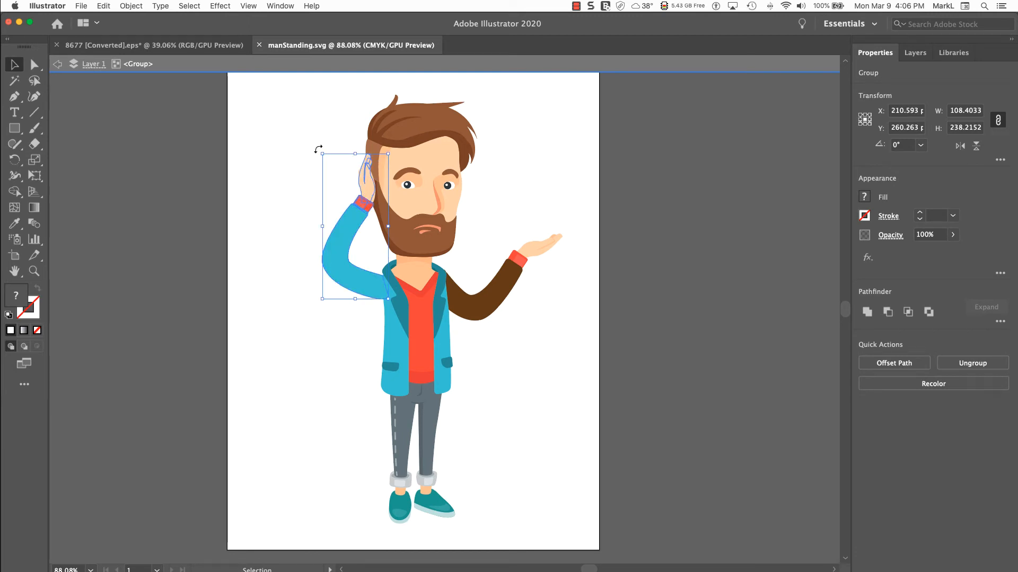
{"action": "left_click_drag", "start_coordinate": [318, 150], "coordinate": [258, 252]}
Move the rotated blue-sleeved arm down so its sleeve meets the jacket at the shoulder, and exit isolation mode
{"action": "left_click_drag", "start_coordinate": [384, 240], "coordinate": [355, 313]}
{"action": "left_click", "coordinate": [307, 384]}
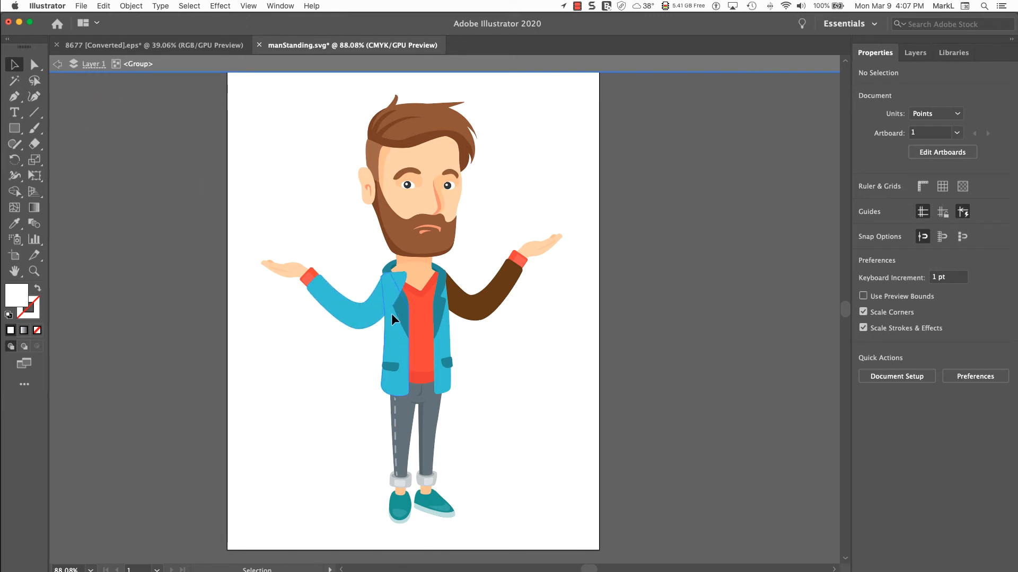
{"action": "left_click", "coordinate": [58, 64]}
{"action": "left_click", "coordinate": [57, 65]}
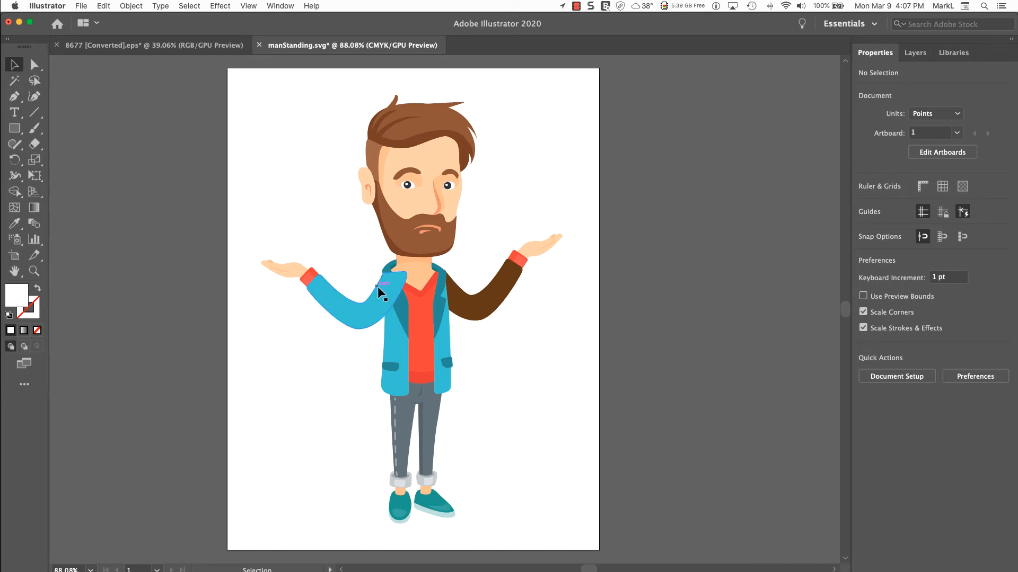
Isolate the man's group again and send the blue-sleeved arm to the back, behind the jacket and lapel
{"action": "left_click", "coordinate": [378, 302]}
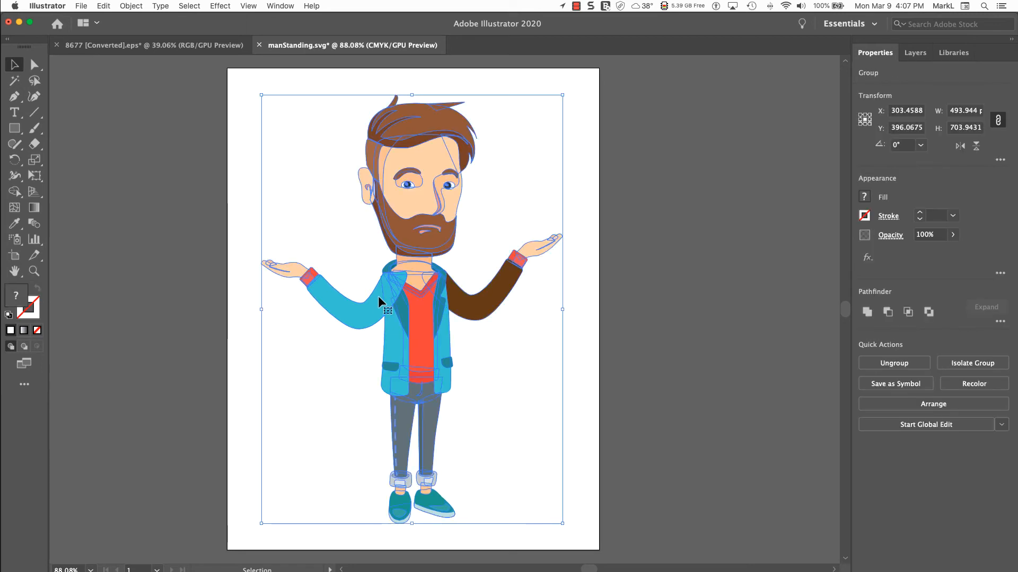
{"action": "double_click", "coordinate": [354, 308]}
{"action": "left_click", "coordinate": [354, 308]}
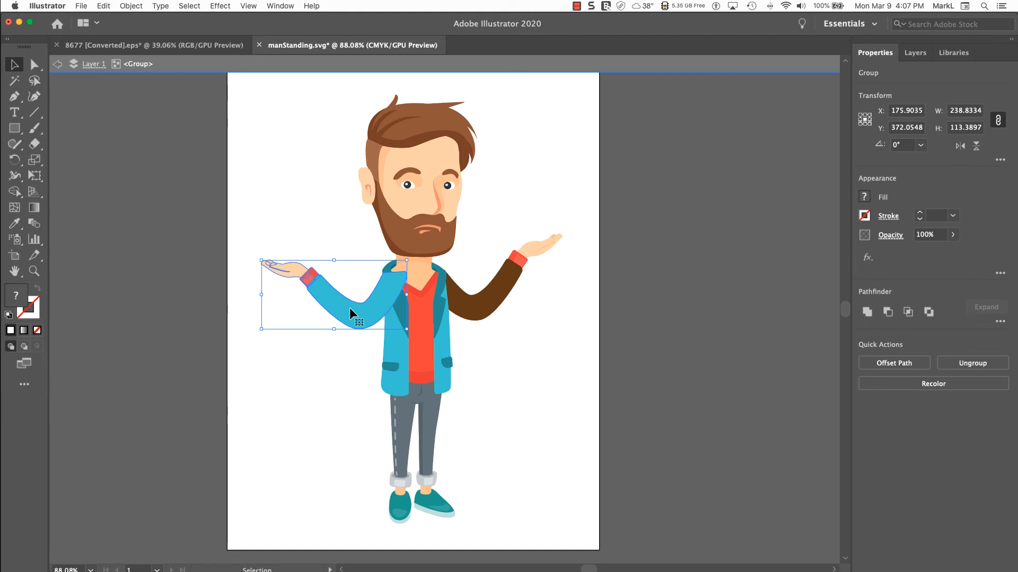
{"action": "right_click", "coordinate": [350, 311]}
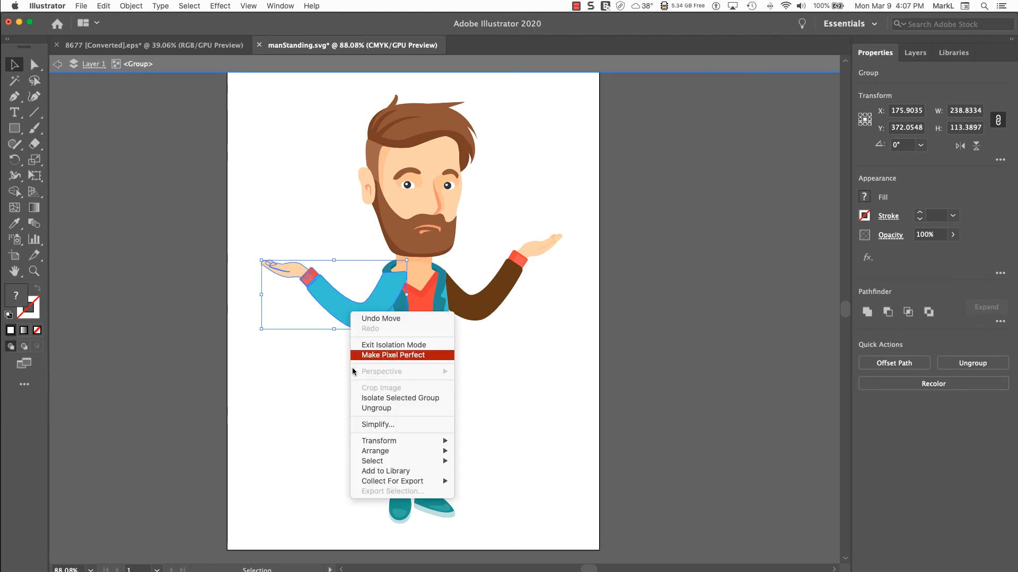
{"action": "mouse_move", "coordinate": [398, 454]}
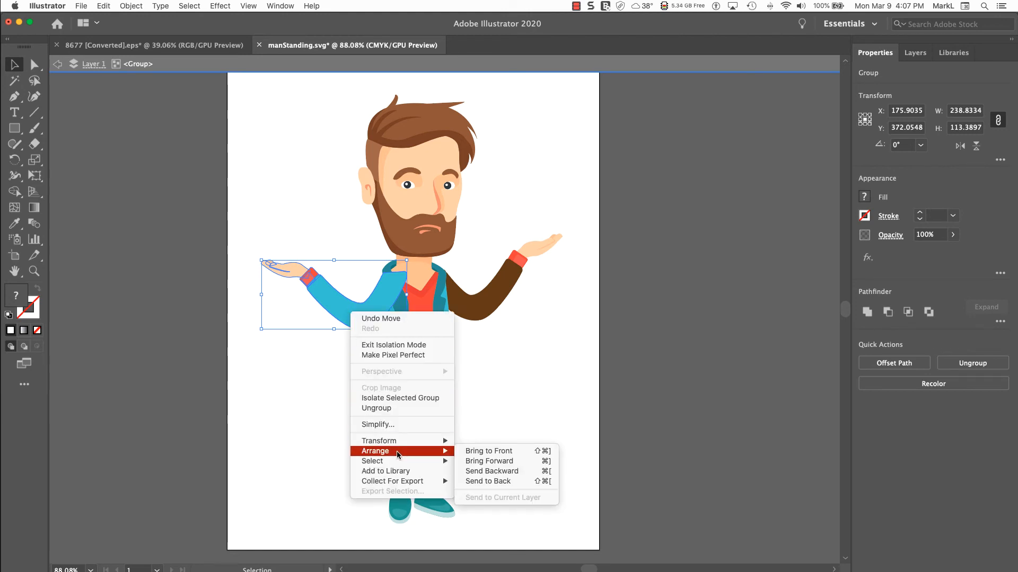
{"action": "left_click", "coordinate": [523, 482]}
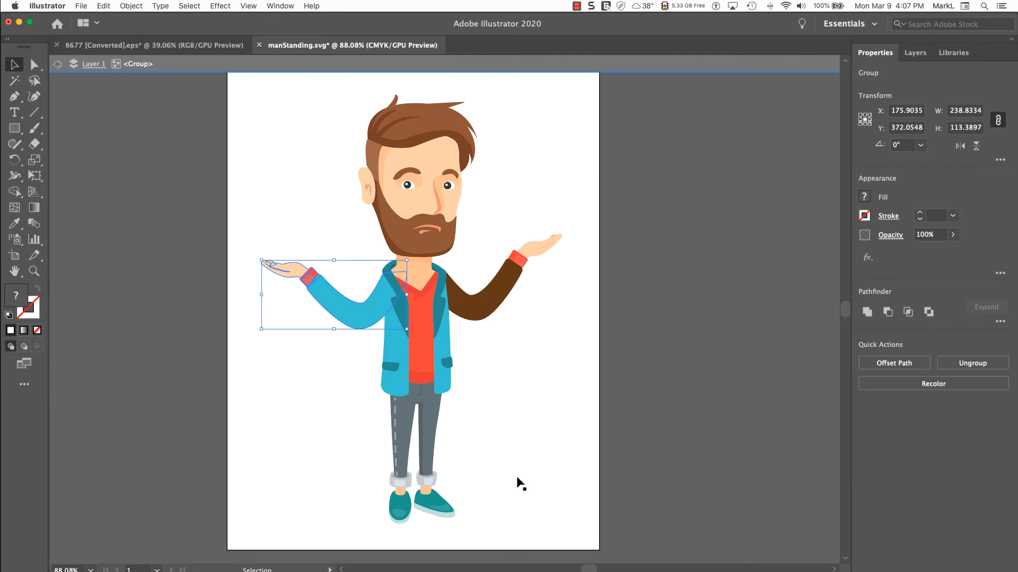
{"action": "left_click", "coordinate": [301, 381]}
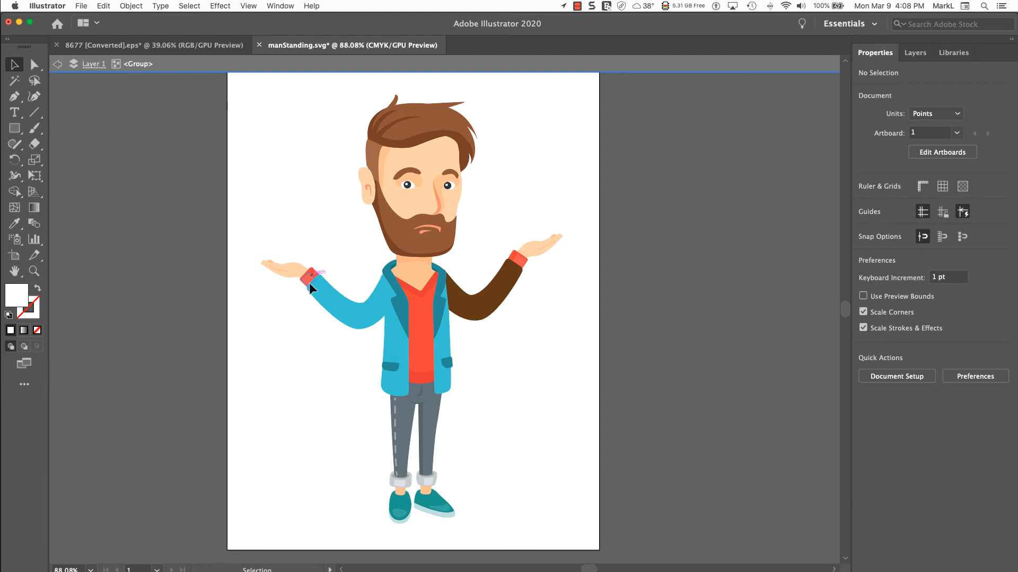
Recolour the brown sleeve inside its arm group with the jacket's blue using the Eyedropper, and exit isolation mode
{"action": "left_click", "coordinate": [479, 302]}
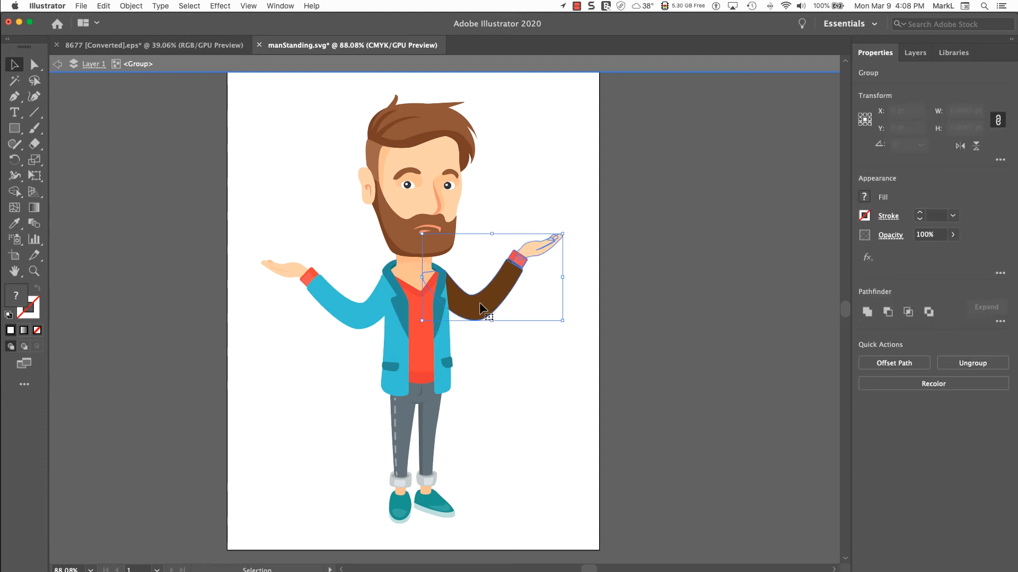
{"action": "double_click", "coordinate": [479, 302]}
{"action": "left_click", "coordinate": [479, 302]}
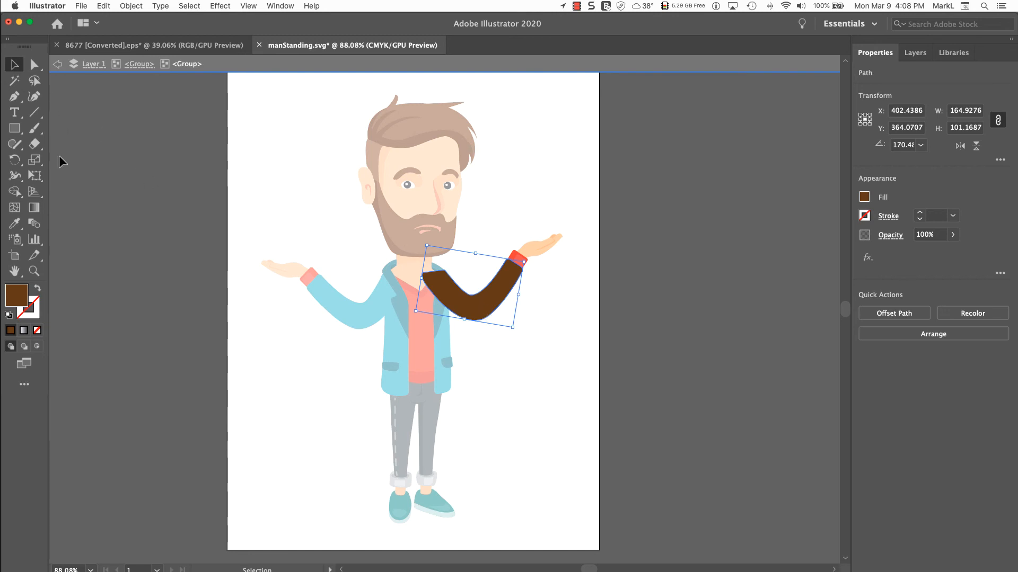
{"action": "left_click", "coordinate": [14, 223]}
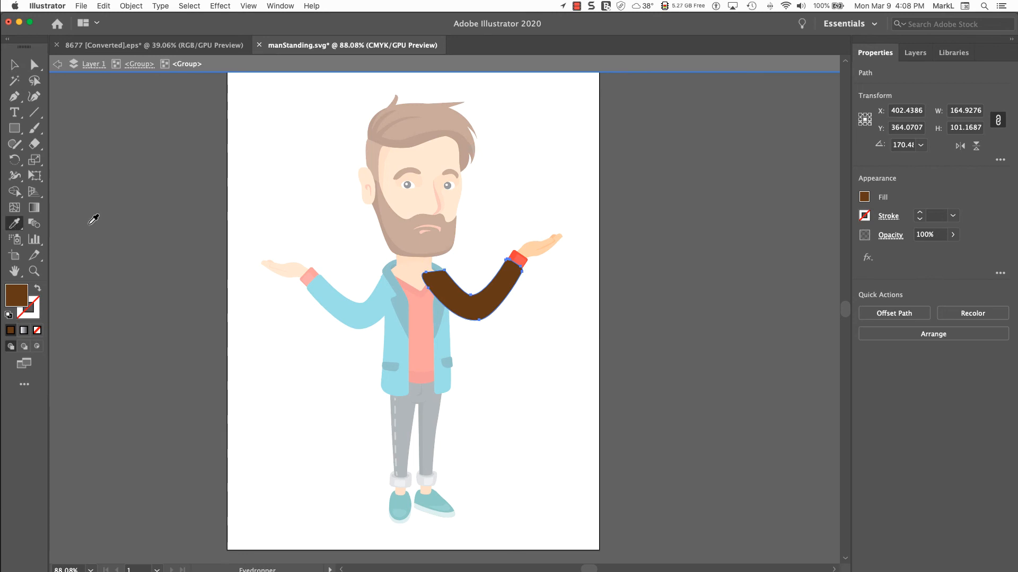
{"action": "left_click", "coordinate": [380, 296]}
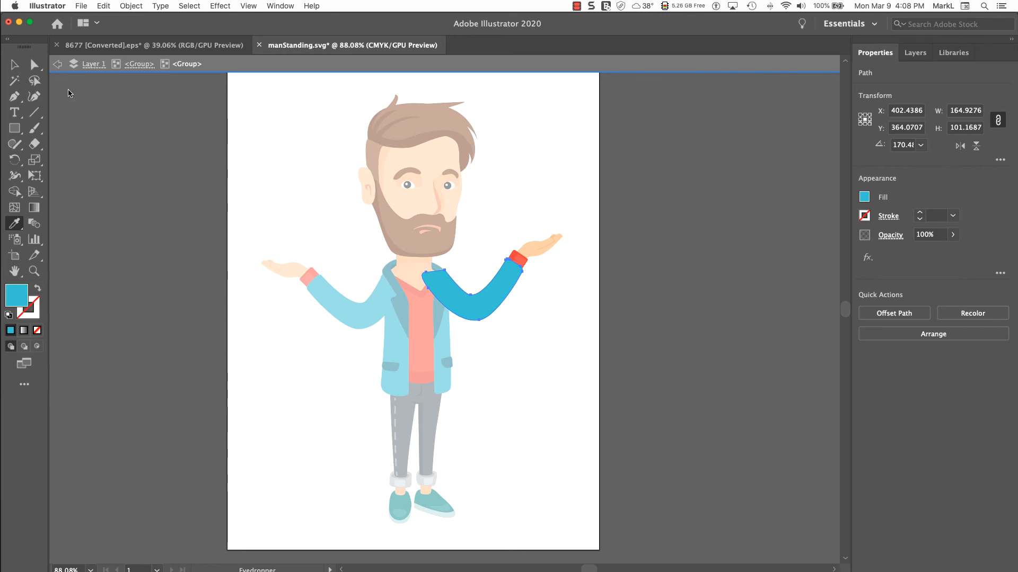
{"action": "left_click", "coordinate": [14, 66]}
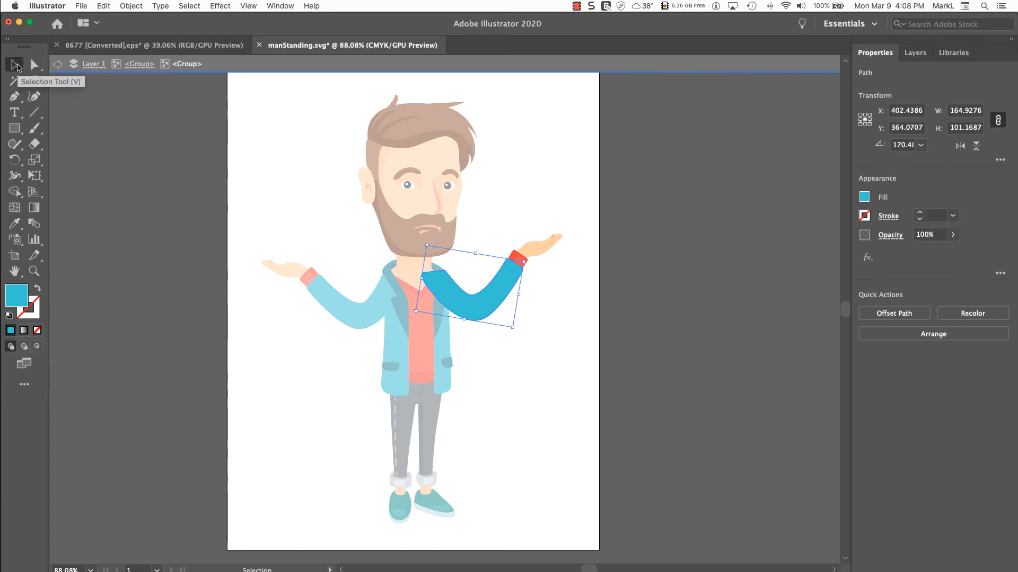
{"action": "left_click", "coordinate": [56, 65]}
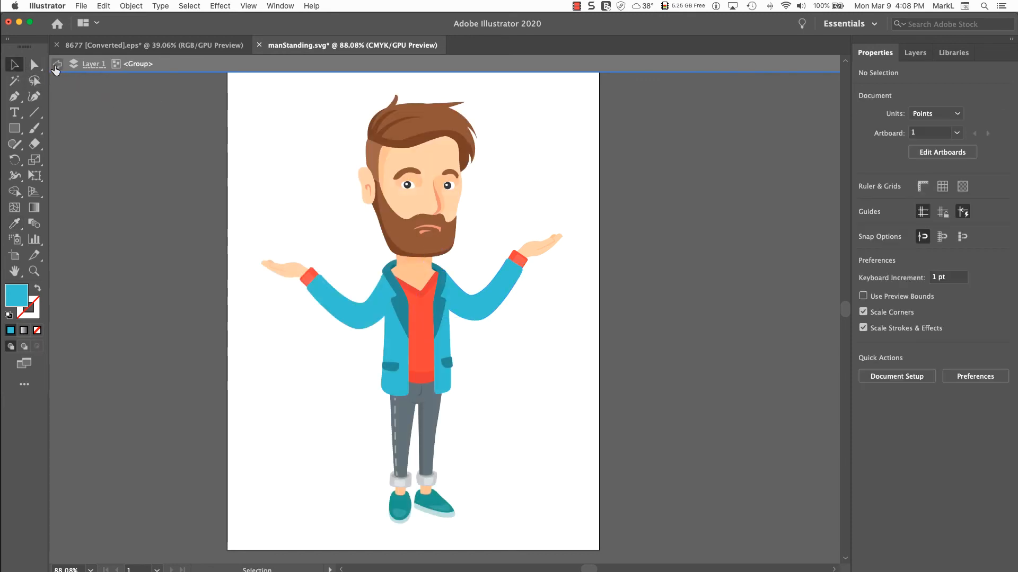
{"action": "left_click", "coordinate": [57, 65]}
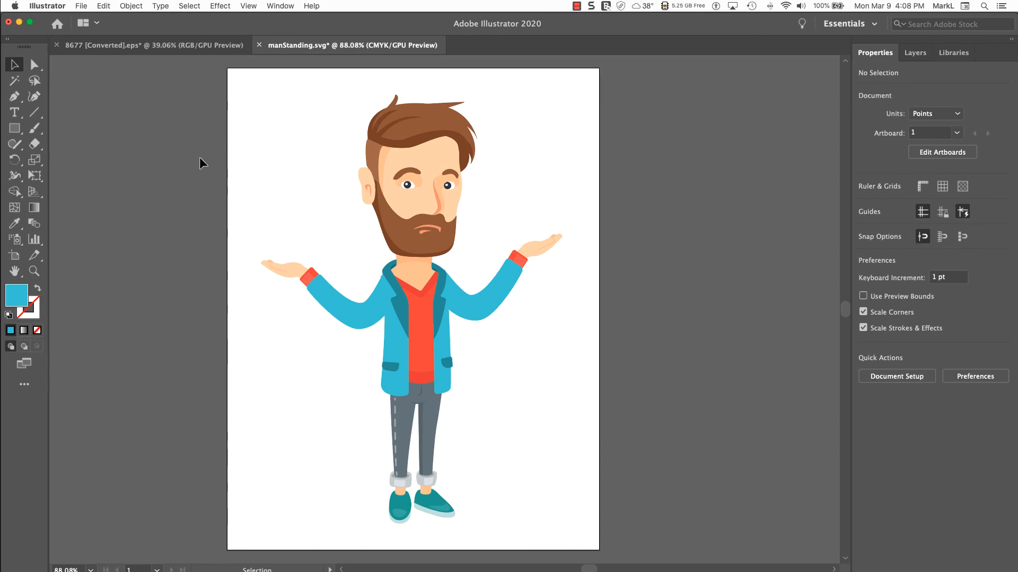
Deselect the man's artwork and save manStanding.svg
{"action": "left_click", "coordinate": [402, 306]}
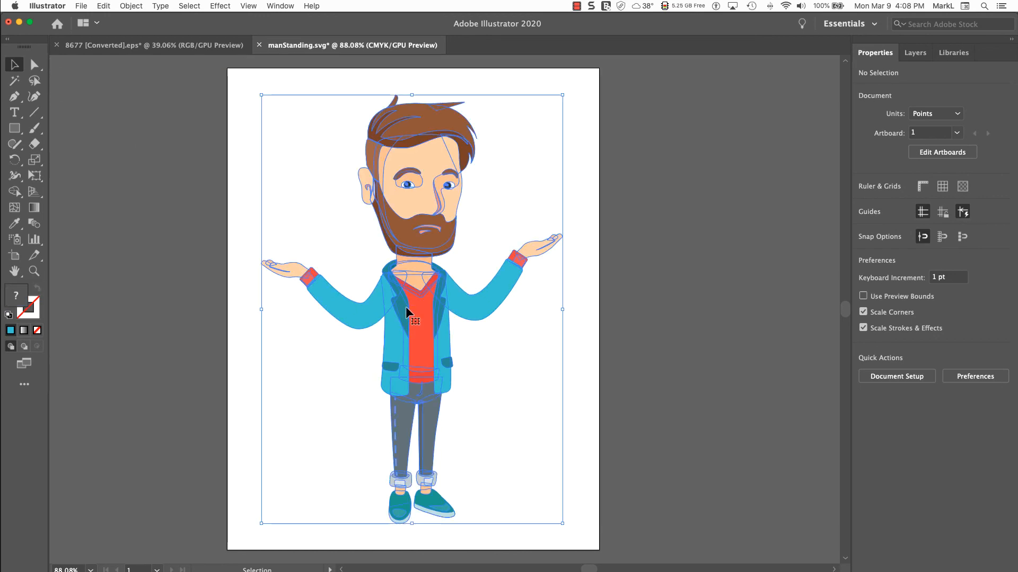
{"action": "left_click", "coordinate": [495, 401]}
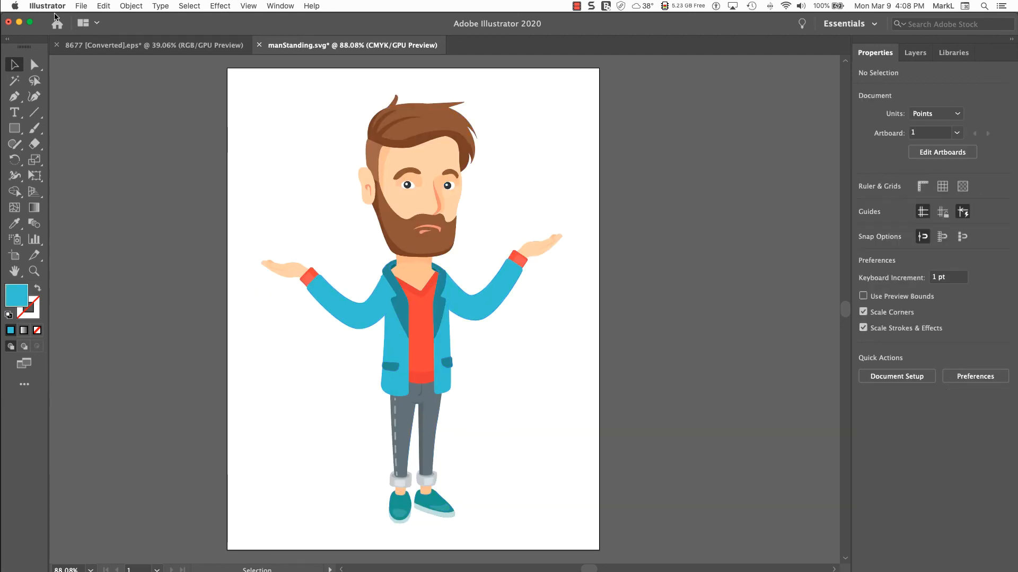
{"action": "left_click", "coordinate": [81, 6]}
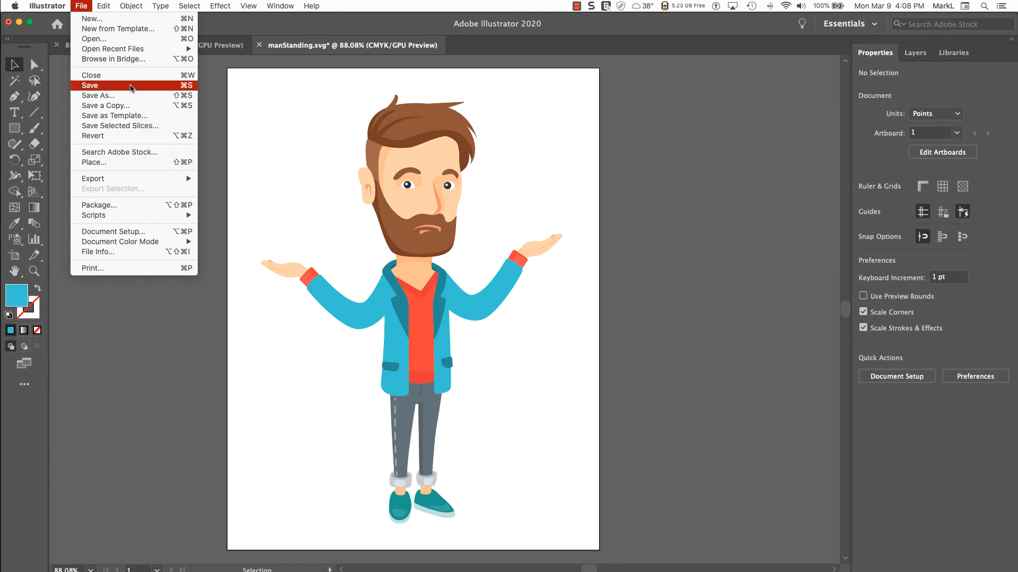
{"action": "left_click", "coordinate": [132, 87]}
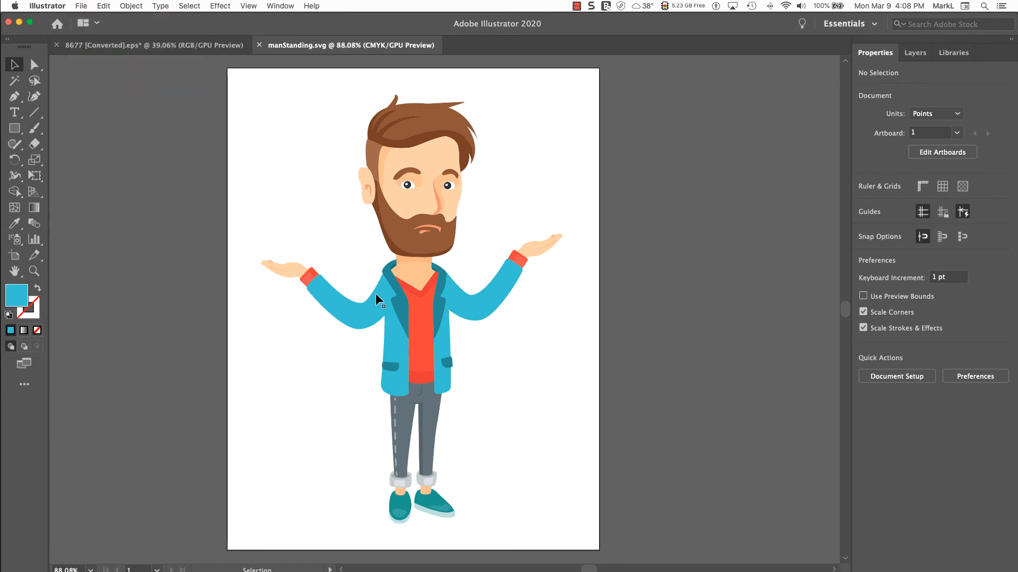
Switch back to Adobe Captivate and move the man right until his bounding box meets the left edge of slide 5
{"action": "left_click", "coordinate": [19, 22]}
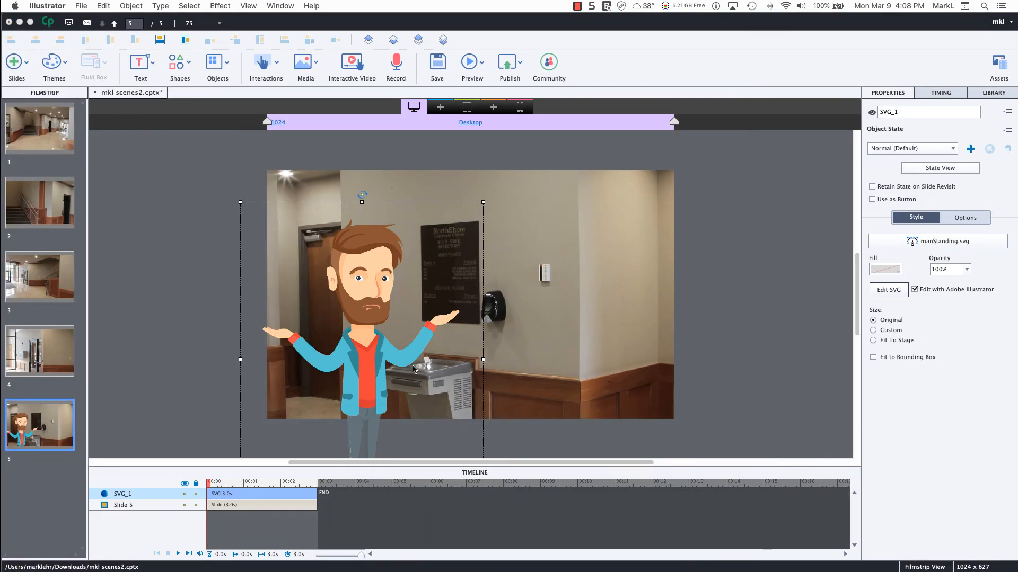
{"action": "left_click", "coordinate": [371, 366]}
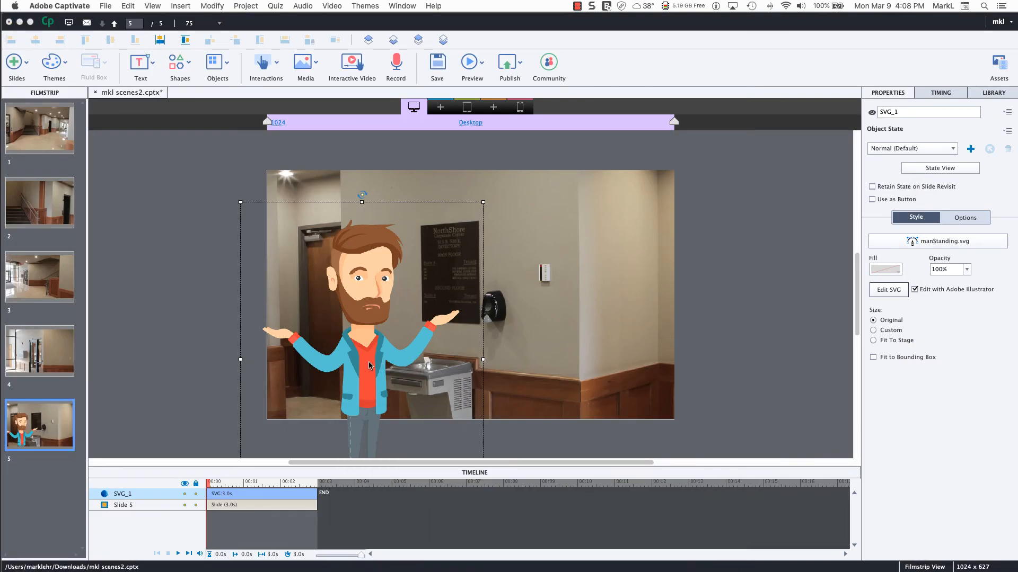
{"action": "left_click_drag", "start_coordinate": [388, 365], "coordinate": [394, 366]}
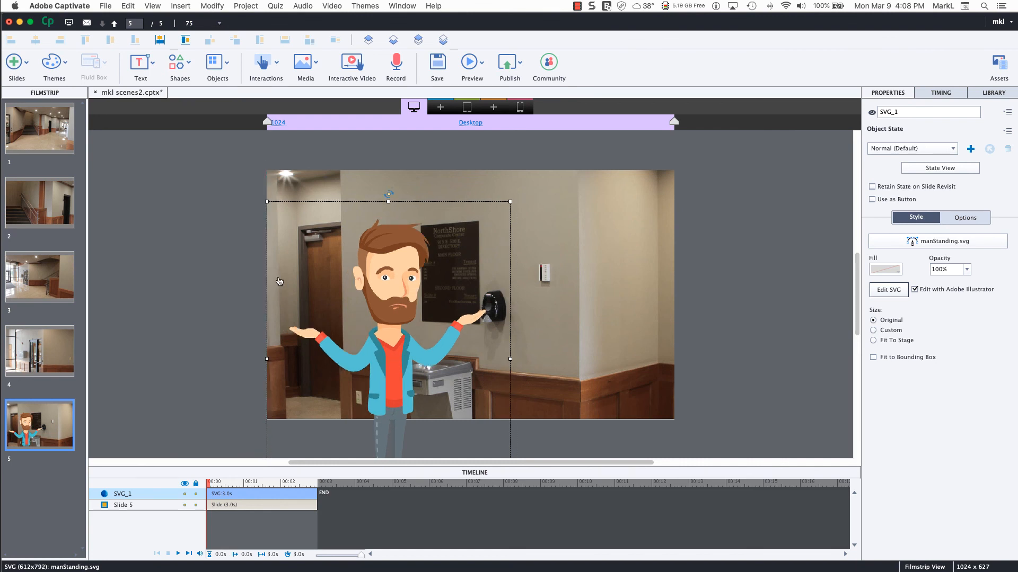